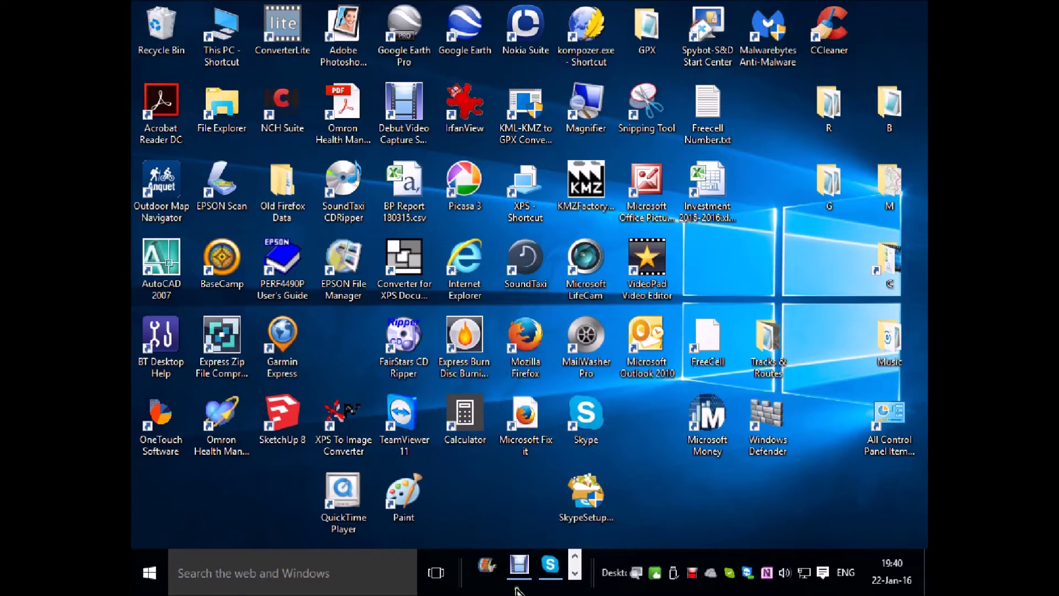
Step: In Firefox, open the Garmin OpenStreetMap free-maps site from the Carmarthen Ramblers' Useful Links page
{"action": "left_click", "coordinate": [434, 569]}
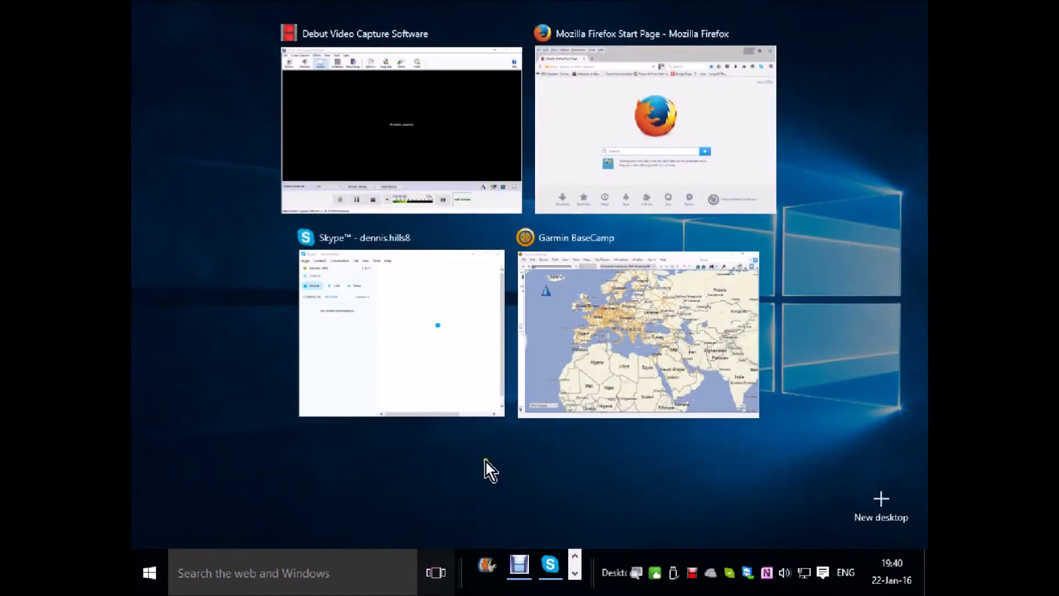
{"action": "left_click", "coordinate": [646, 102]}
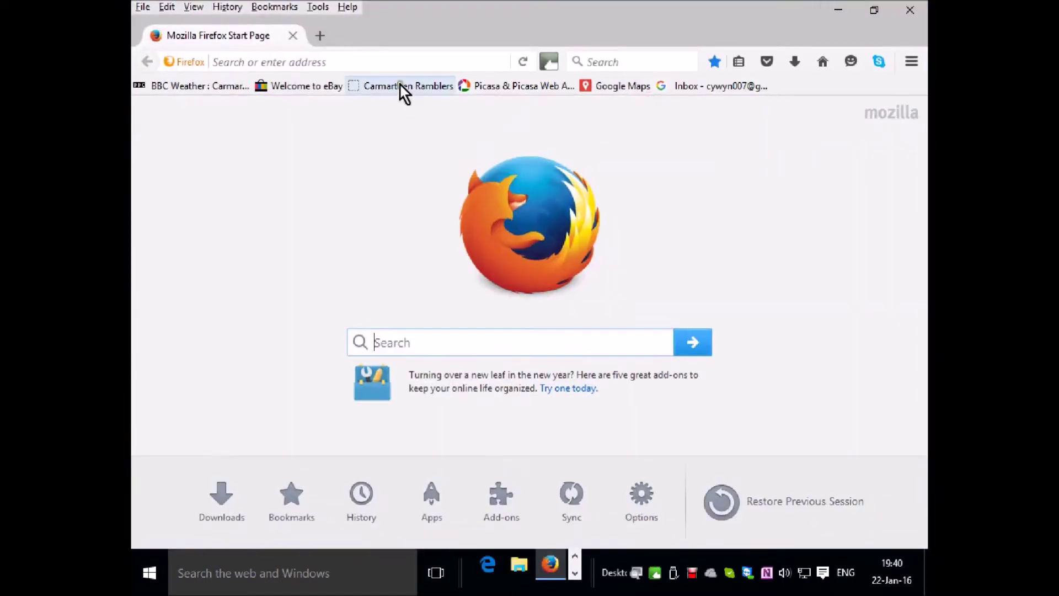
{"action": "left_click", "coordinate": [400, 86]}
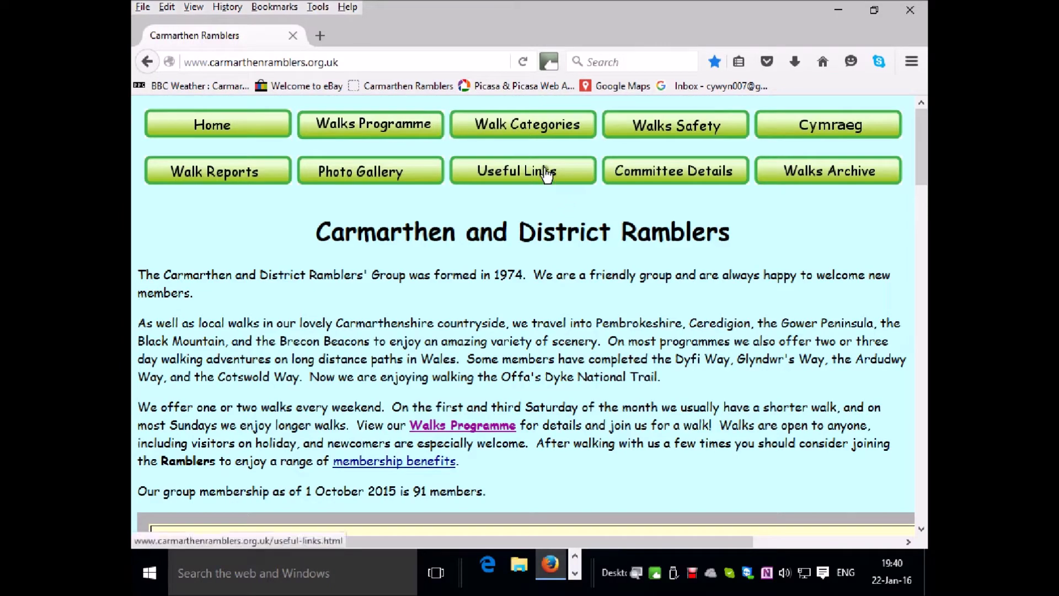
{"action": "left_click", "coordinate": [551, 170]}
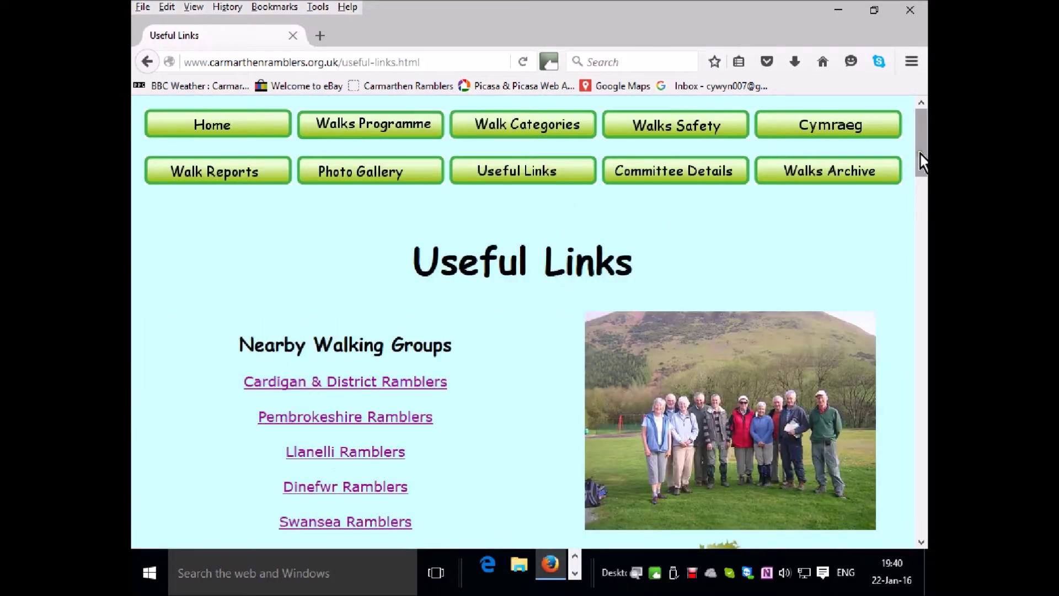
{"action": "left_click_drag", "start_coordinate": [920, 154], "coordinate": [899, 398]}
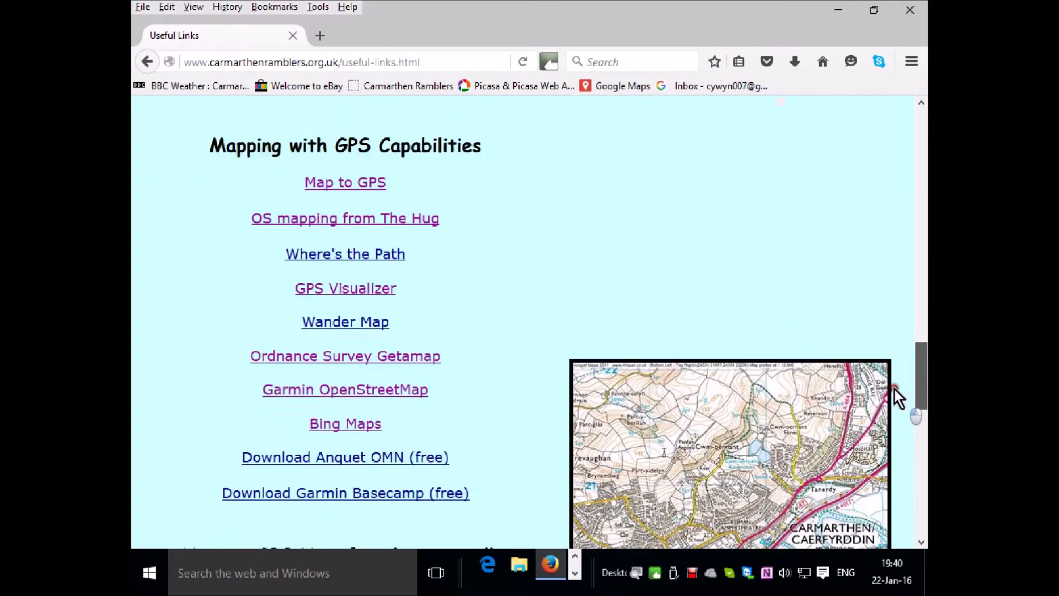
{"action": "left_click", "coordinate": [344, 369]}
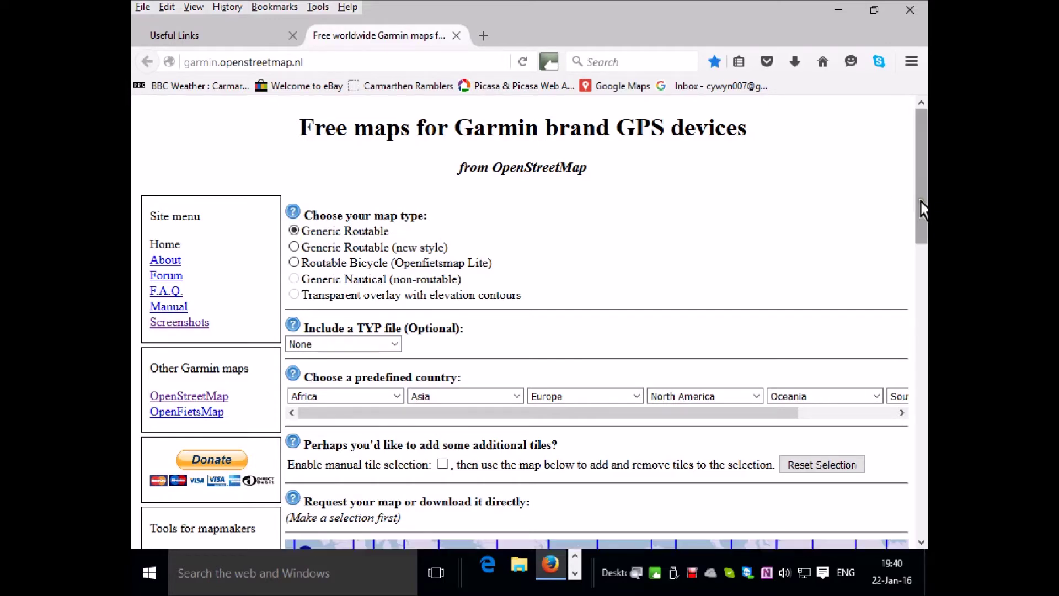
Step: Pick Cyprus from the Europe predefined-country list, selecting 12 MB of tiles (LB-Beirut, CY-Nicosia)
{"action": "left_click_drag", "start_coordinate": [921, 204], "coordinate": [914, 244]}
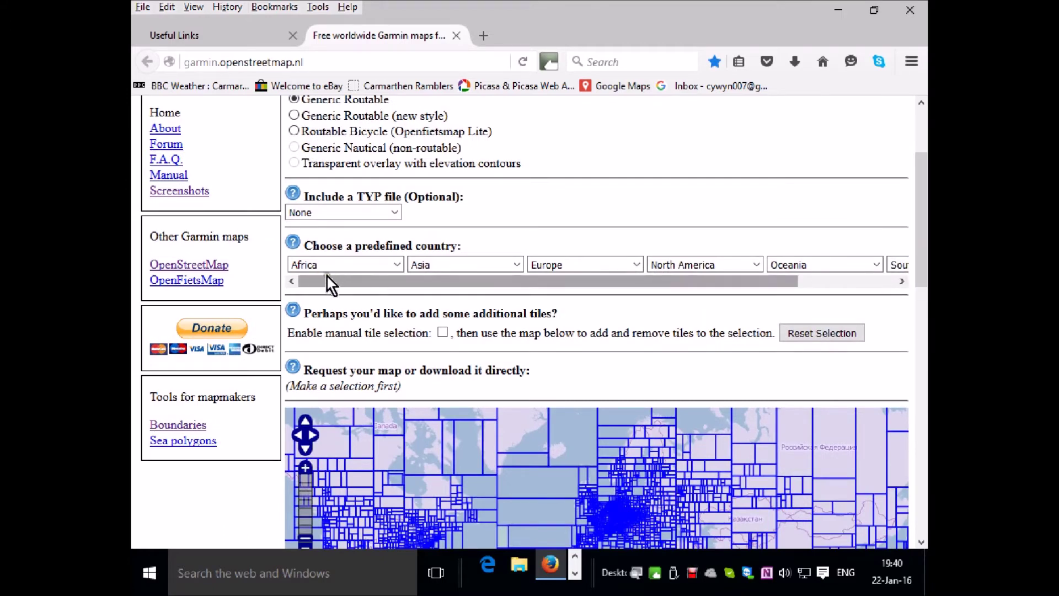
{"action": "left_click", "coordinate": [637, 266]}
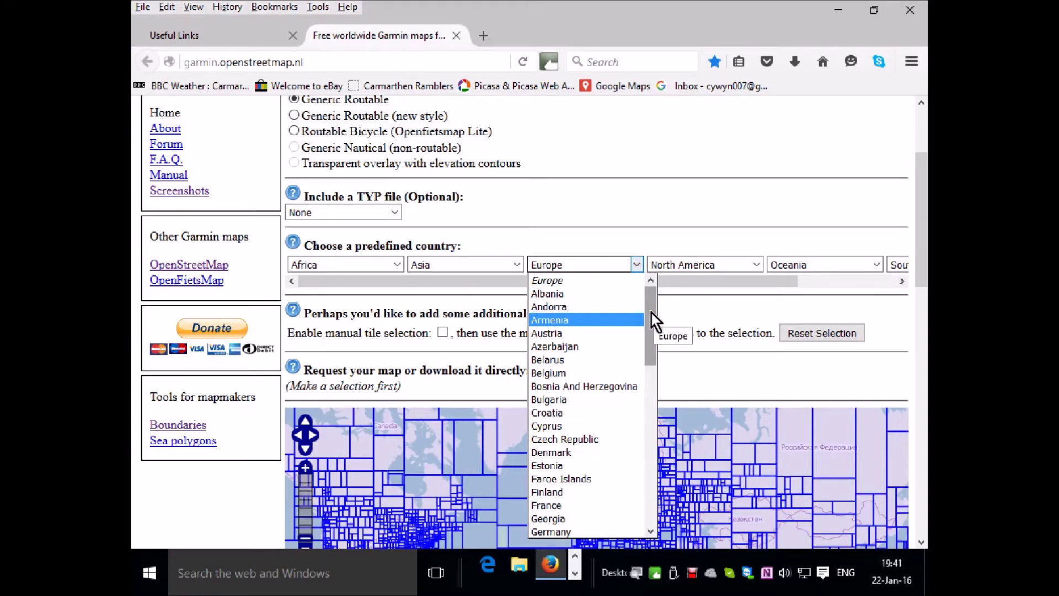
{"action": "left_click", "coordinate": [547, 428]}
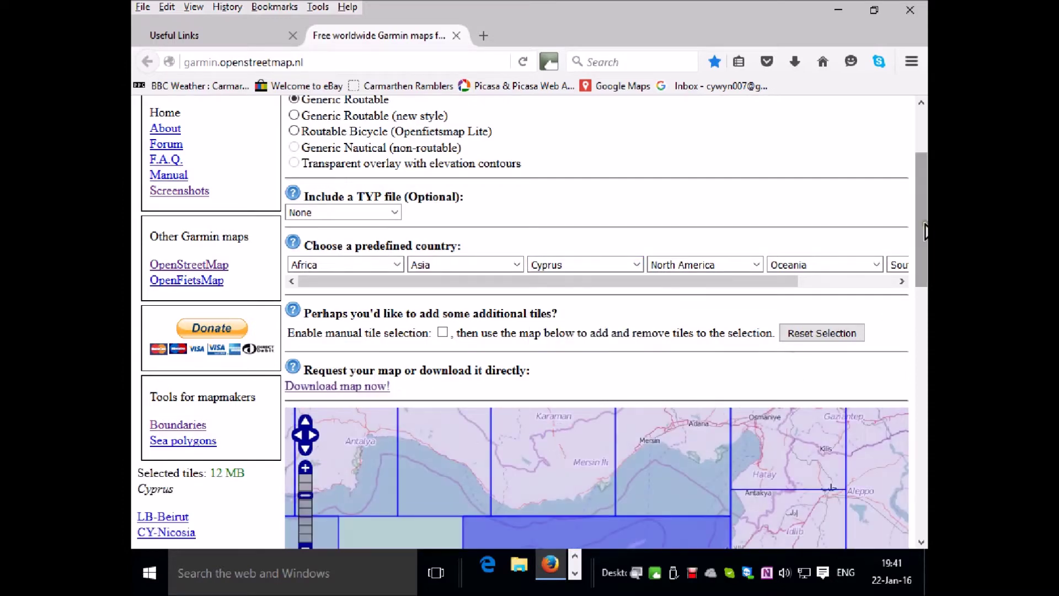
{"action": "left_click_drag", "start_coordinate": [921, 225], "coordinate": [911, 316]}
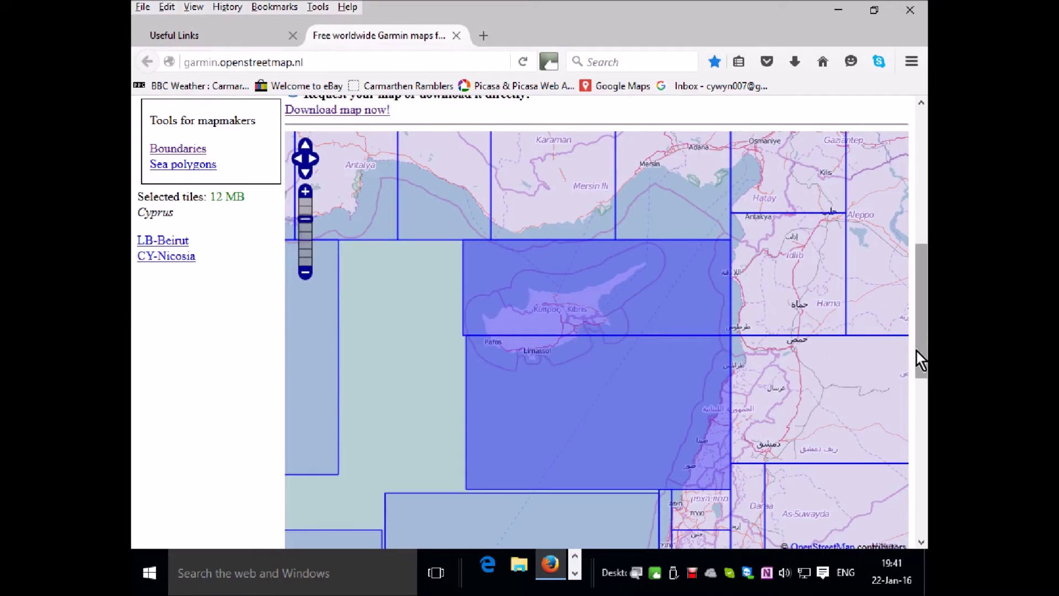
{"action": "left_click_drag", "start_coordinate": [915, 349], "coordinate": [909, 267]}
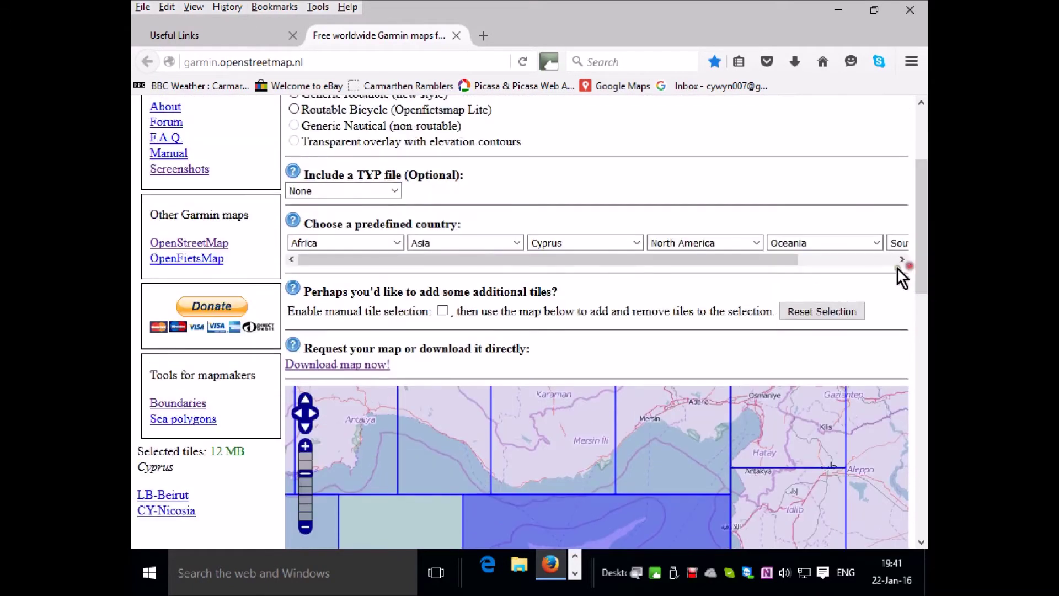
Step: Enable manual tile selection, test the Syrian and Lebanon tiles, and keep the 12 MB Cyprus selection for download
{"action": "left_click", "coordinate": [442, 312]}
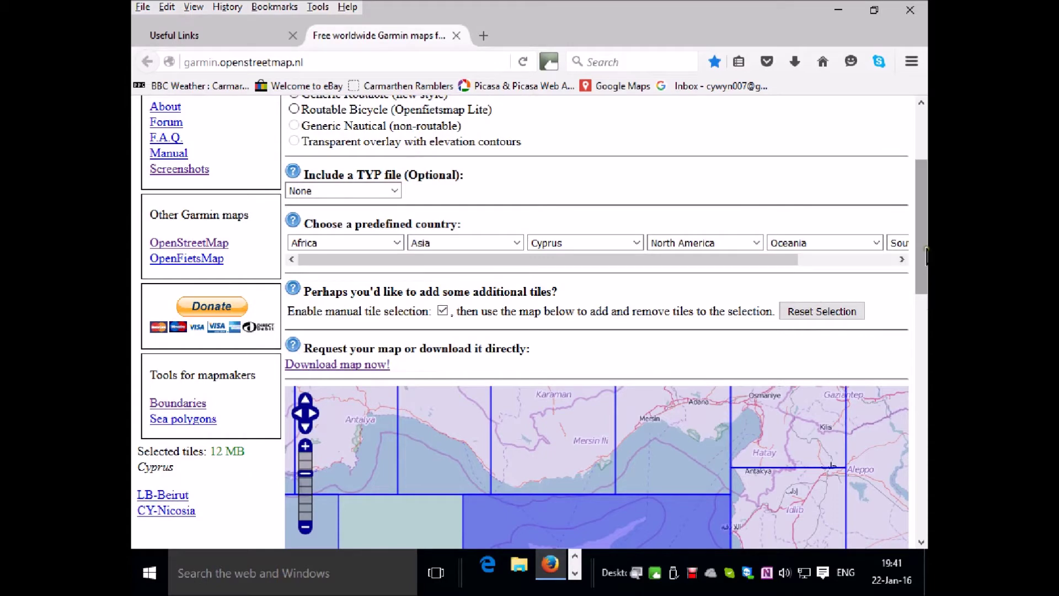
{"action": "left_click_drag", "start_coordinate": [918, 253], "coordinate": [886, 332]}
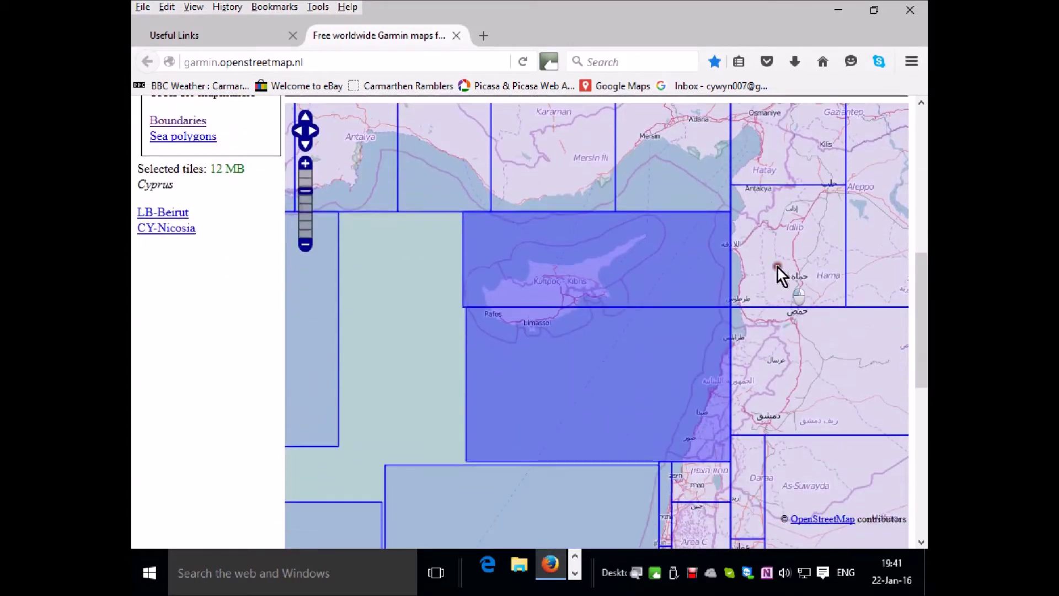
{"action": "left_click", "coordinate": [777, 267]}
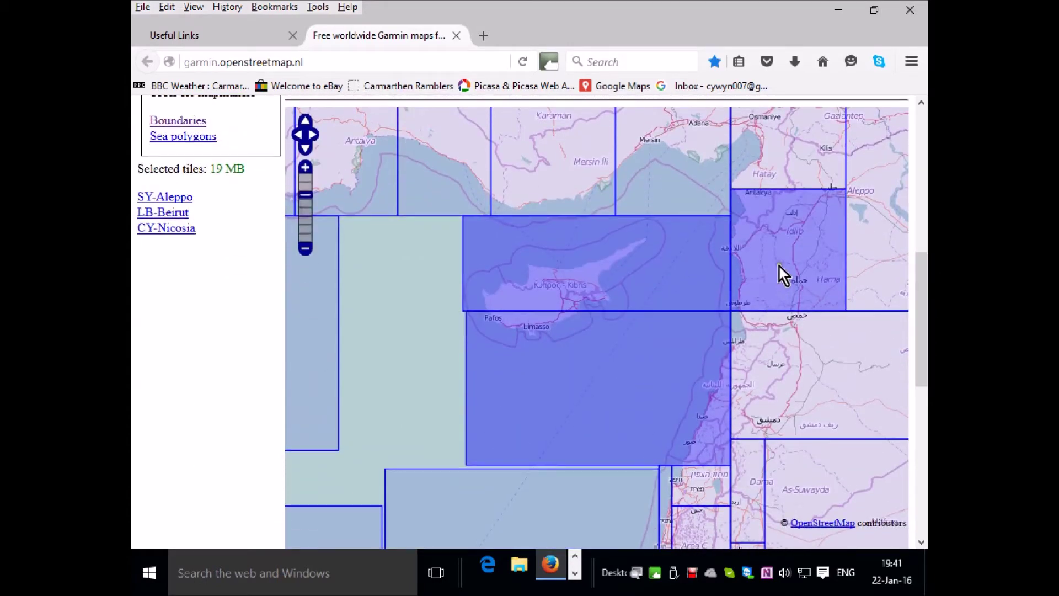
{"action": "left_click", "coordinate": [779, 265]}
{"action": "left_click", "coordinate": [627, 377]}
{"action": "left_click", "coordinate": [628, 376]}
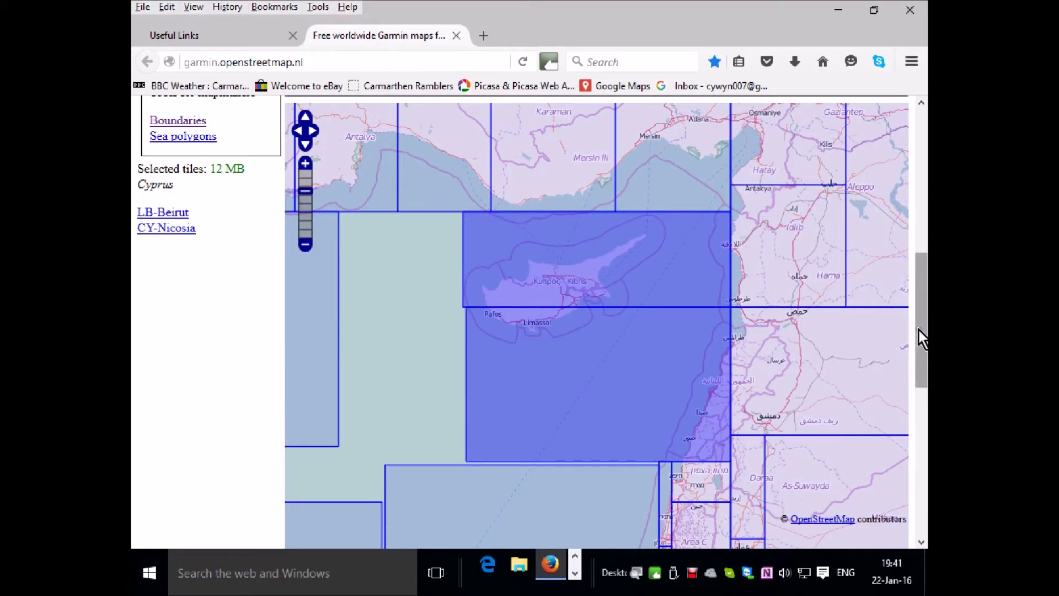
{"action": "left_click_drag", "start_coordinate": [918, 328], "coordinate": [905, 253]}
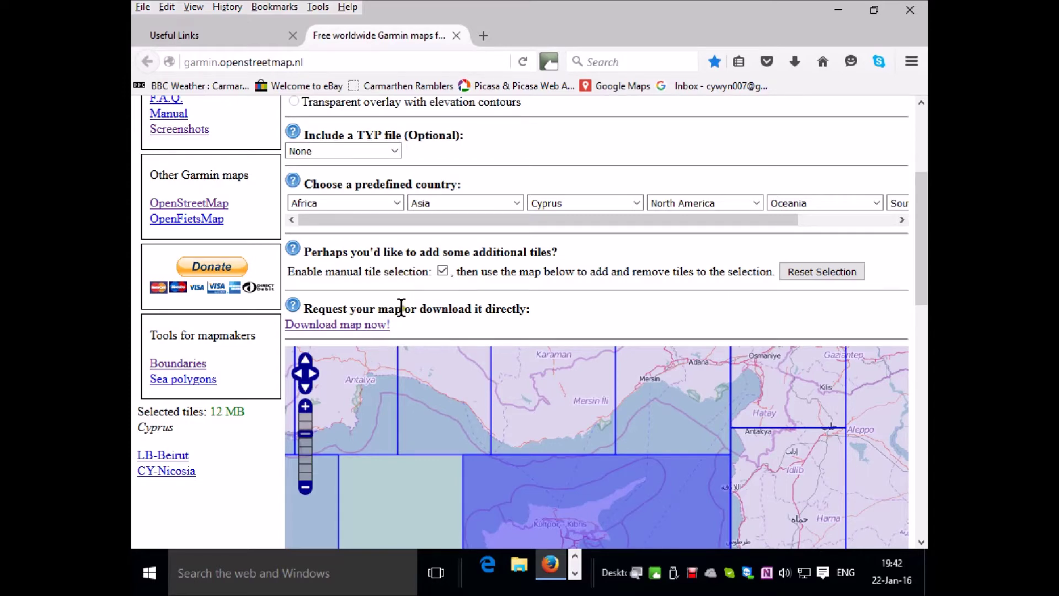
{"action": "left_click", "coordinate": [364, 326]}
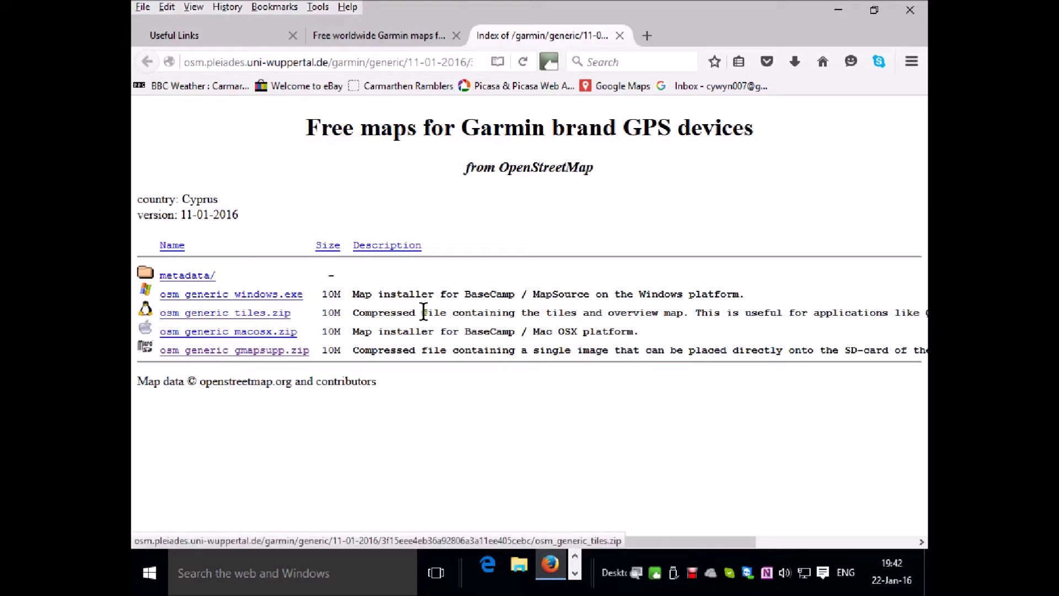
Step: Download osm_generic_gmapsupp.zip (10.0 MB) from the Cyprus file index, bringing up the save prompt
{"action": "left_click_drag", "start_coordinate": [662, 534], "coordinate": [868, 531]}
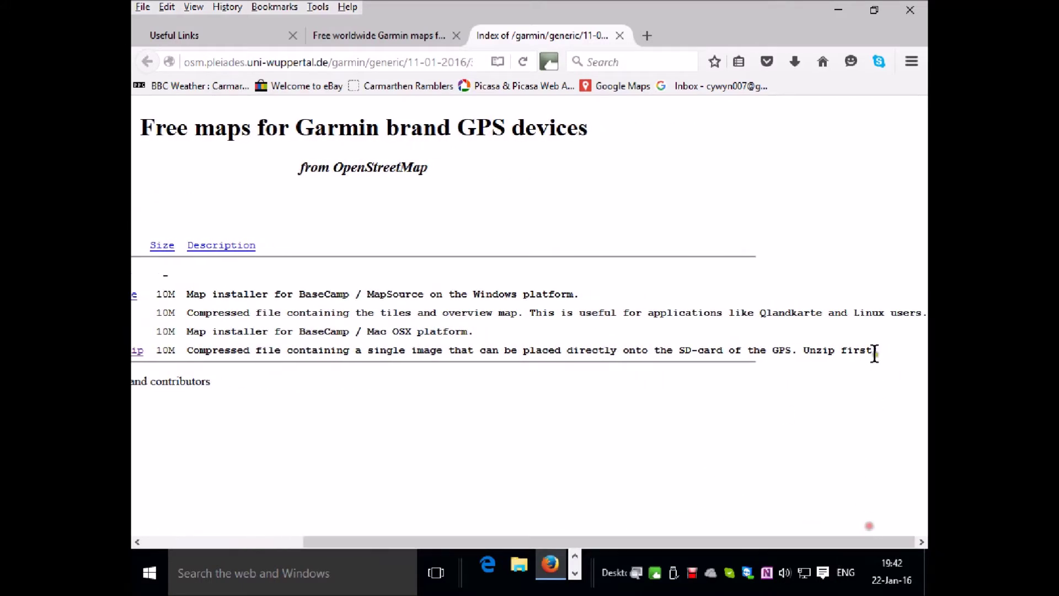
{"action": "left_click_drag", "start_coordinate": [653, 537], "coordinate": [446, 507]}
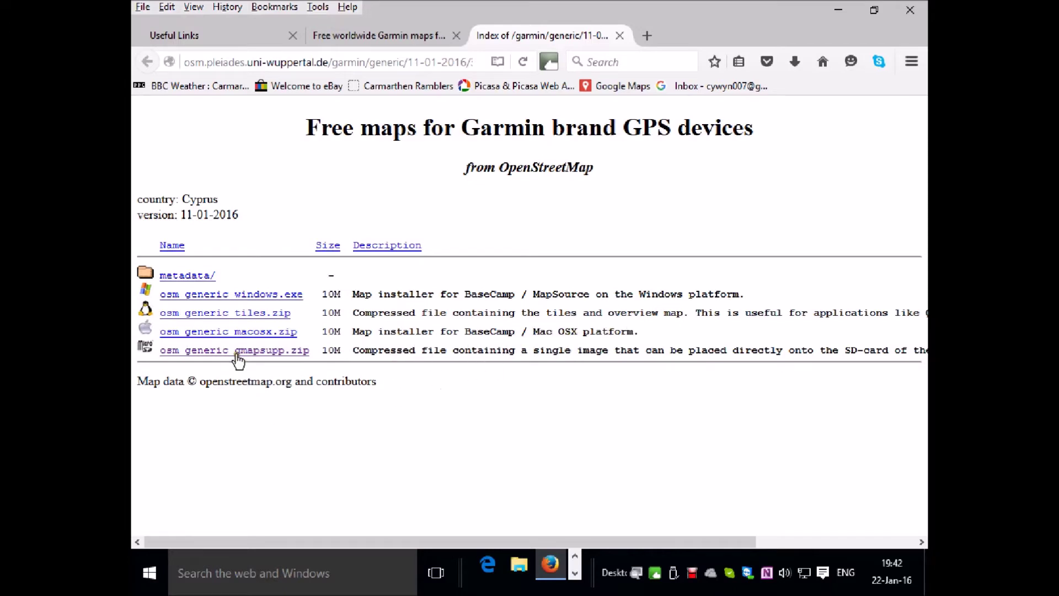
{"action": "left_click", "coordinate": [254, 353]}
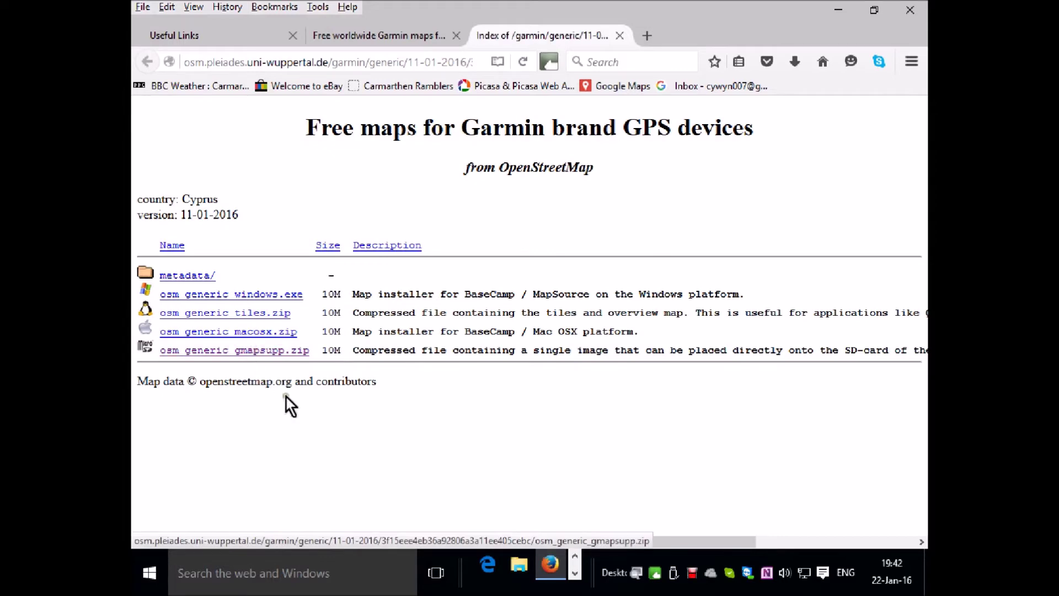
{"action": "left_click_drag", "start_coordinate": [673, 105], "coordinate": [337, 96]}
{"action": "left_click_drag", "start_coordinate": [554, 544], "coordinate": [789, 521]}
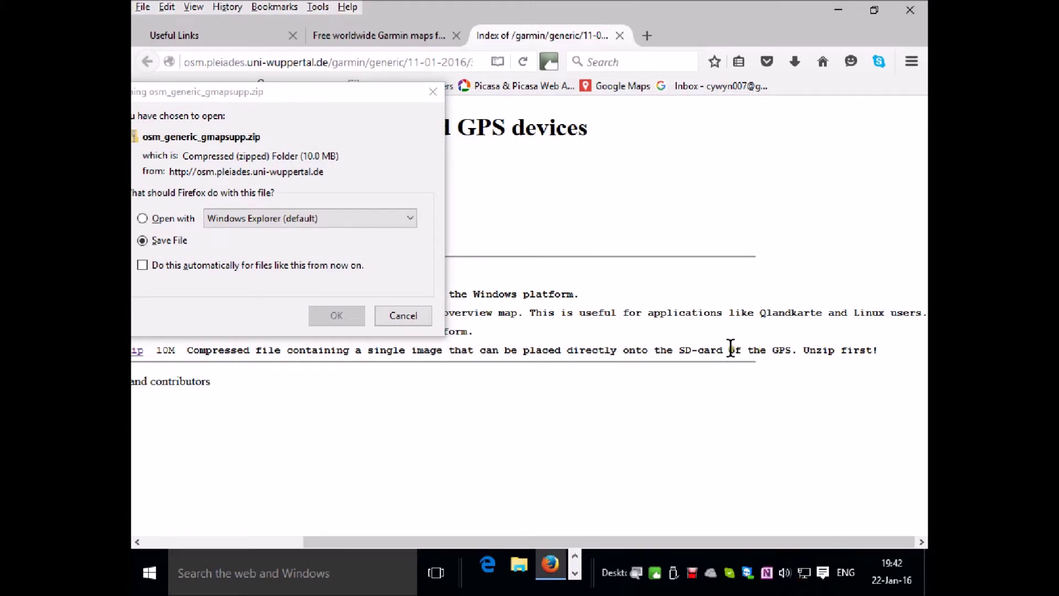
Step: Save osm_generic_gmapsupp.zip to disk
{"action": "left_click_drag", "start_coordinate": [363, 92], "coordinate": [677, 75]}
{"action": "left_click", "coordinate": [456, 223]}
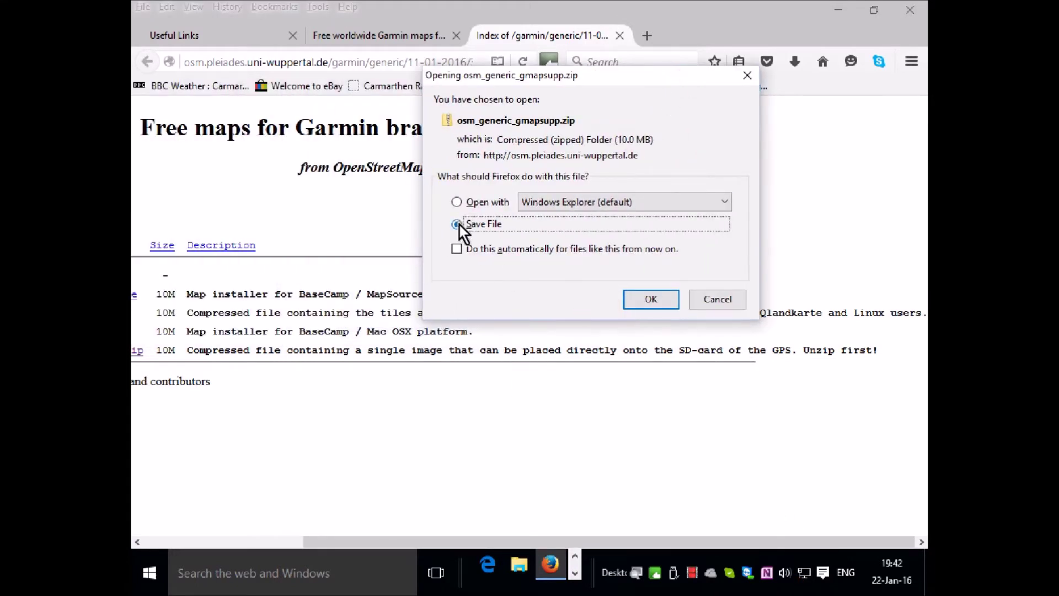
{"action": "left_click", "coordinate": [663, 302]}
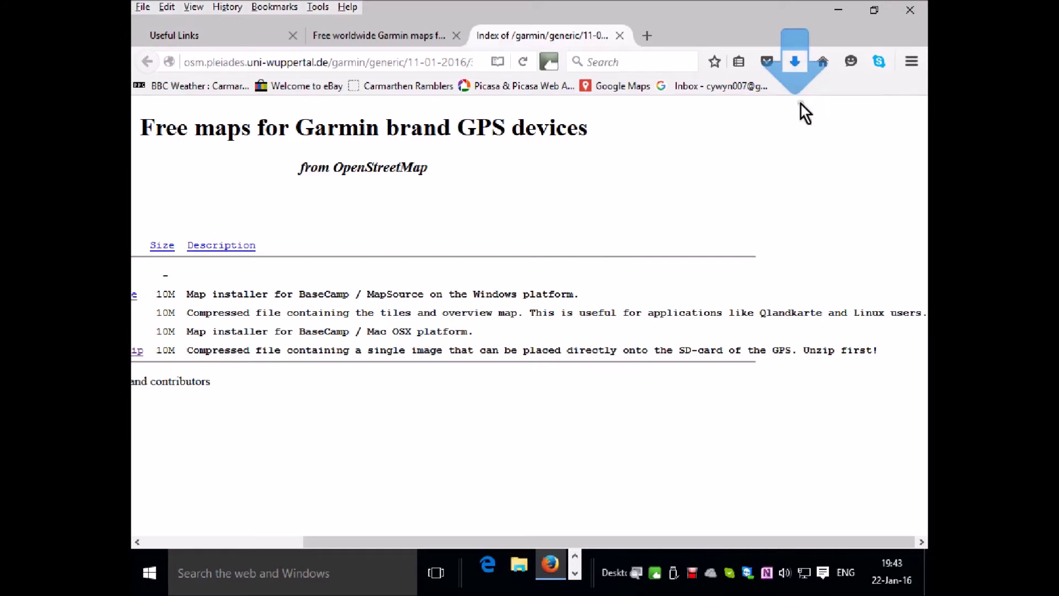
Step: Open the folder containing the downloaded zip from Firefox's downloads list
{"action": "left_click", "coordinate": [317, 8]}
{"action": "left_click", "coordinate": [349, 28]}
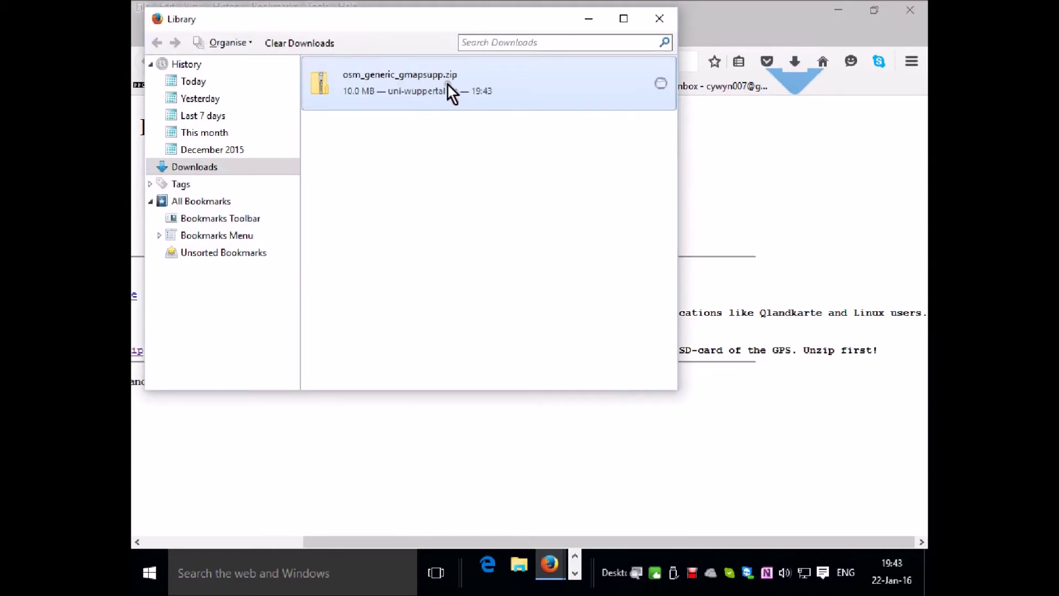
{"action": "right_click", "coordinate": [435, 74]}
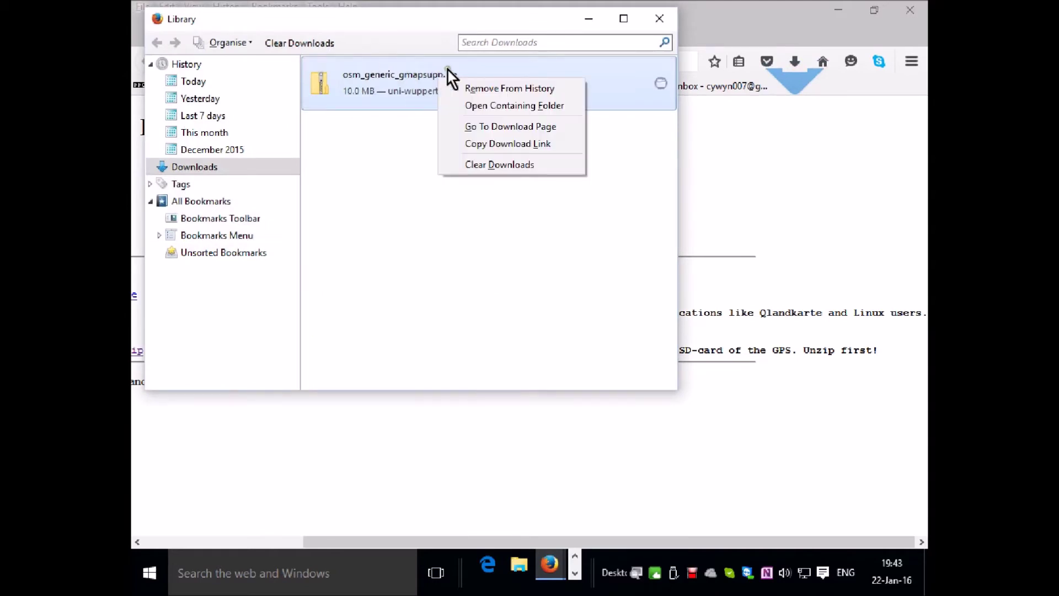
{"action": "left_click", "coordinate": [515, 107]}
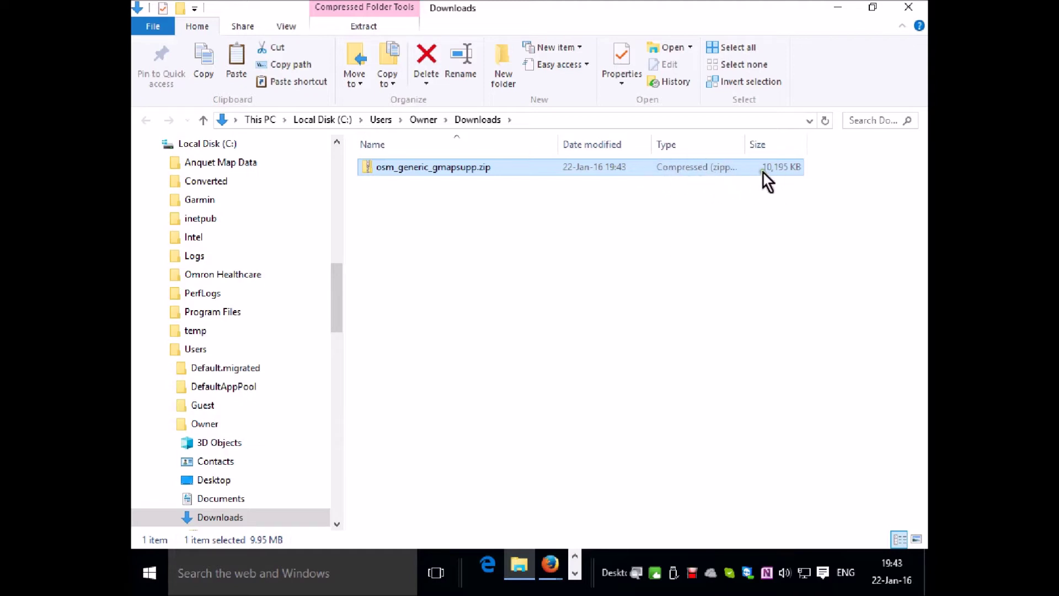
Step: Open osm_generic_gmapsupp.zip and cut the gmapsupp.img (13,140 KB) inside it
{"action": "double_click", "coordinate": [481, 170]}
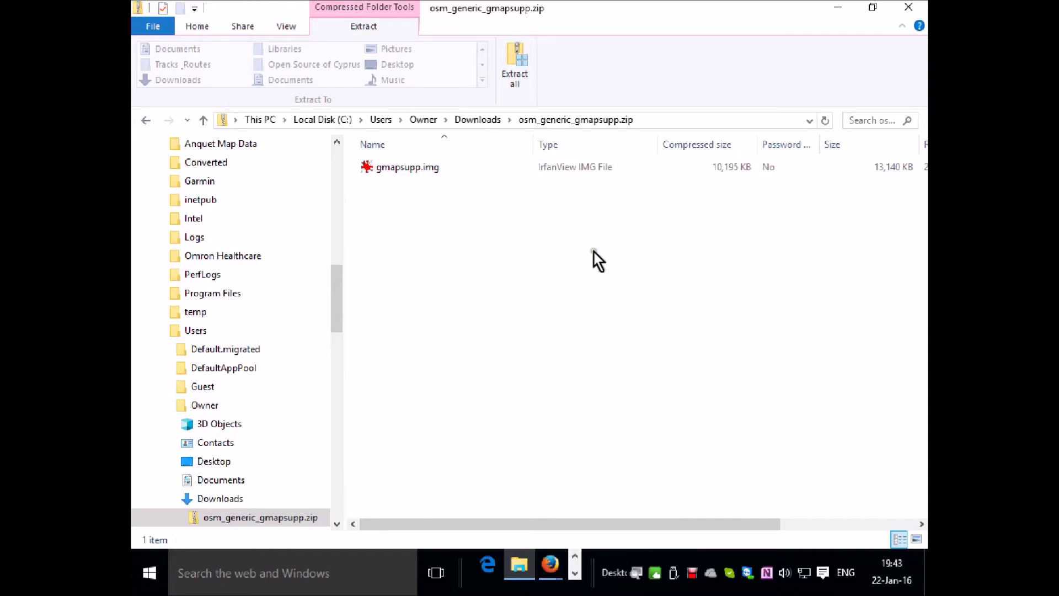
{"action": "right_click", "coordinate": [425, 168]}
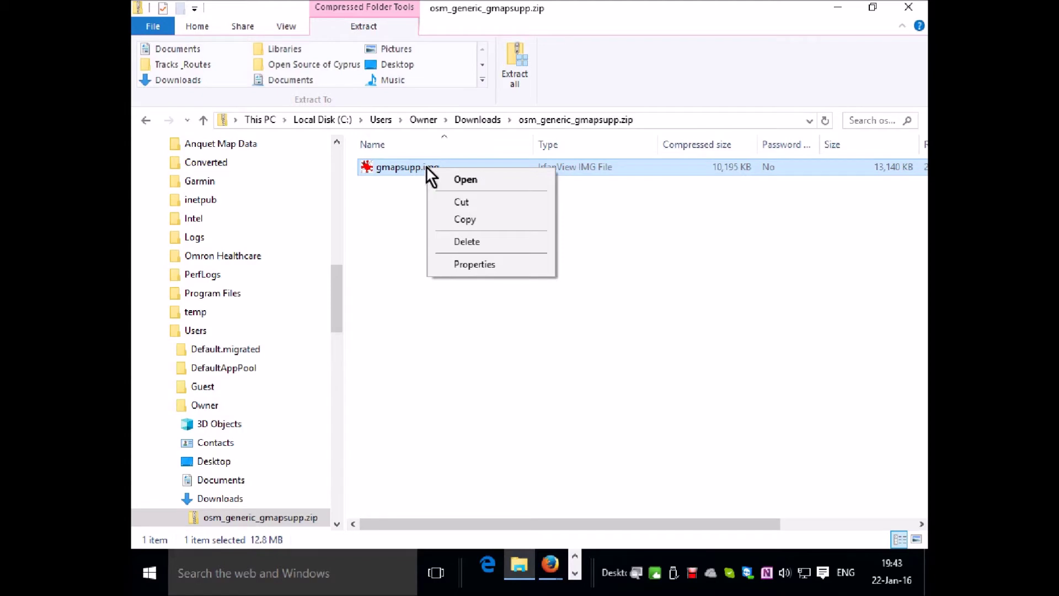
{"action": "left_click", "coordinate": [462, 202]}
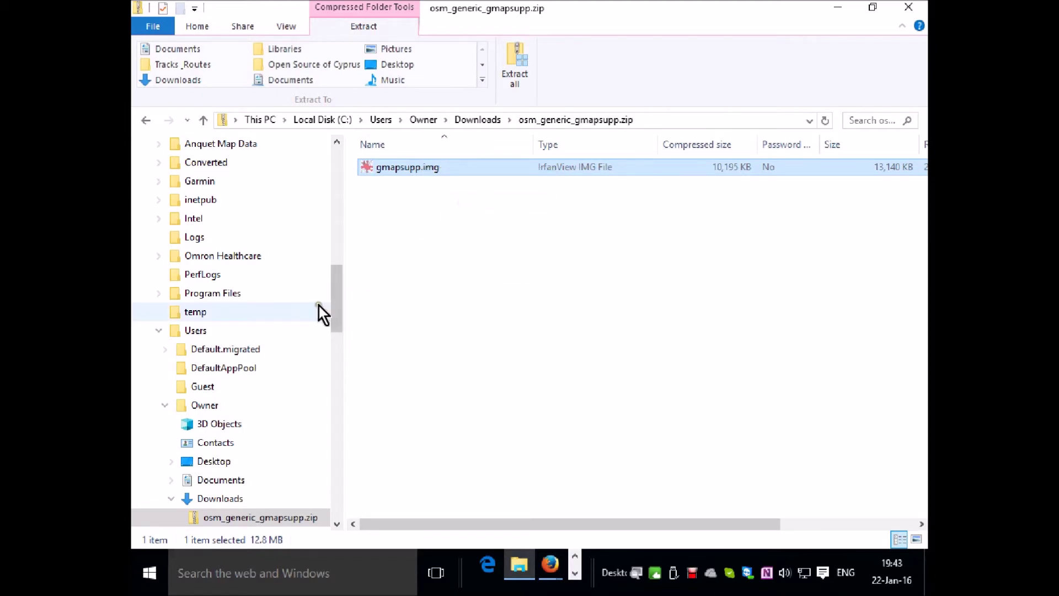
Step: Paste gmapsupp.img into Documents > All Maps > Open Source of Cyprus
{"action": "left_click_drag", "start_coordinate": [340, 303], "coordinate": [325, 244]}
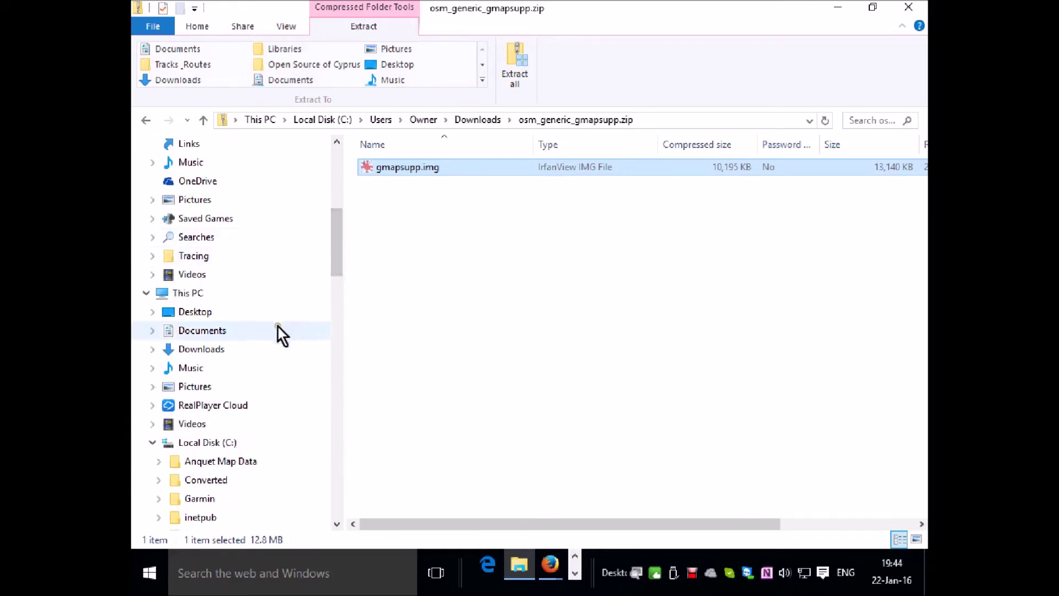
{"action": "left_click", "coordinate": [194, 331]}
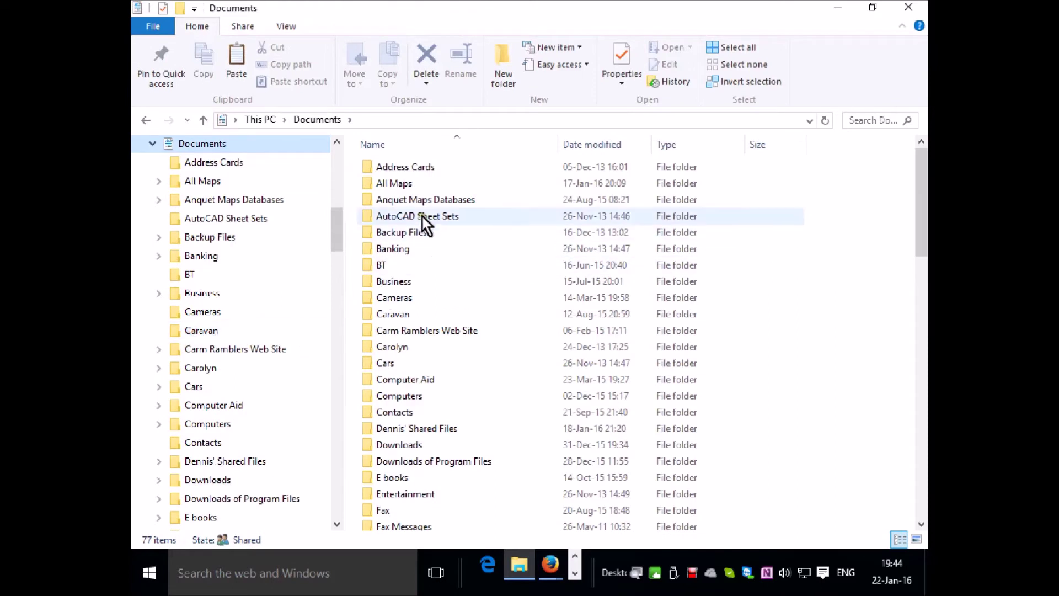
{"action": "double_click", "coordinate": [395, 184]}
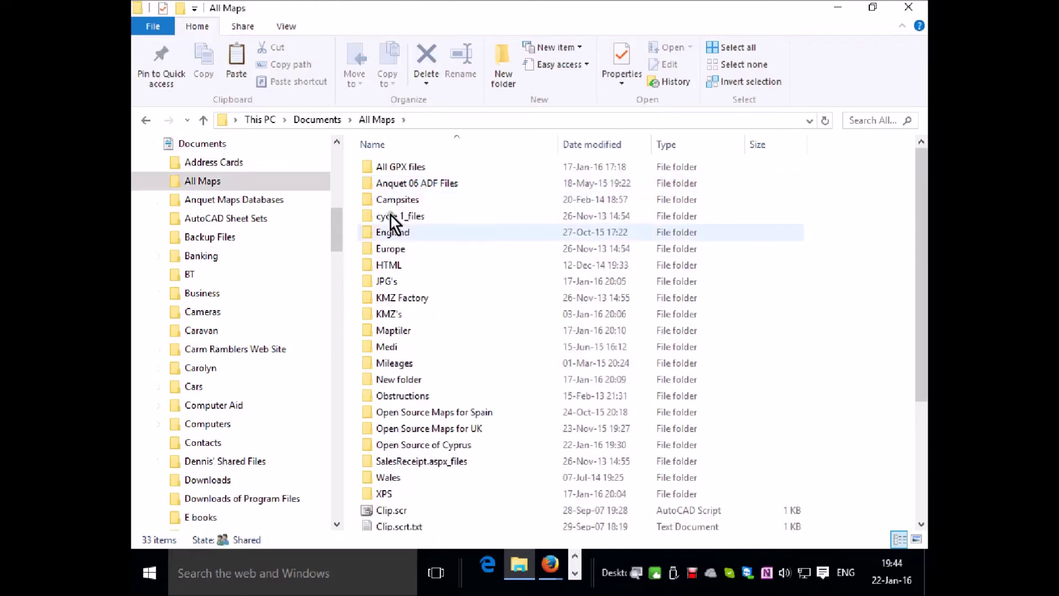
{"action": "double_click", "coordinate": [431, 446]}
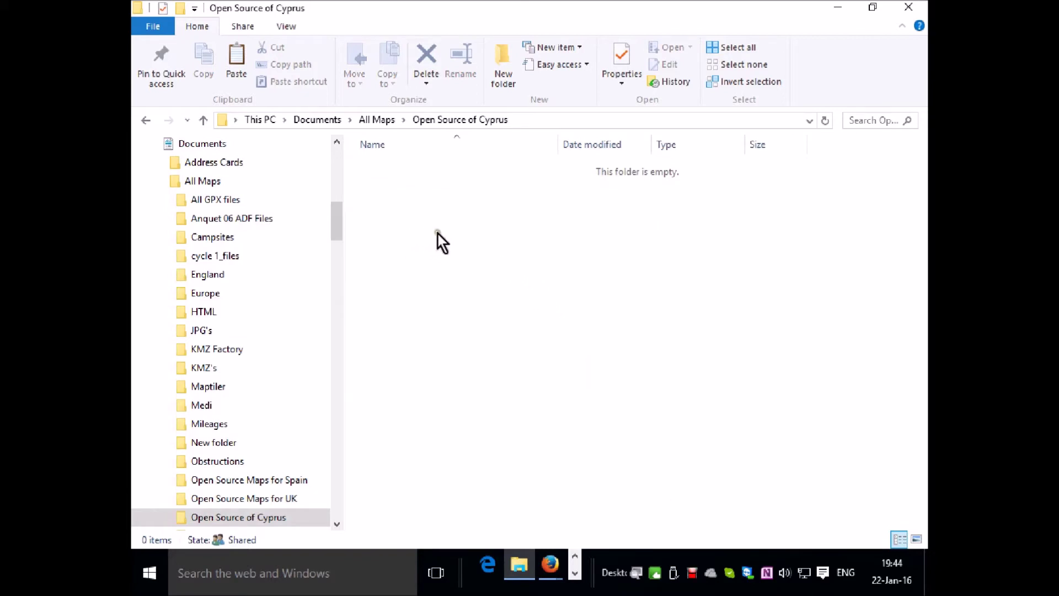
{"action": "right_click", "coordinate": [410, 237]}
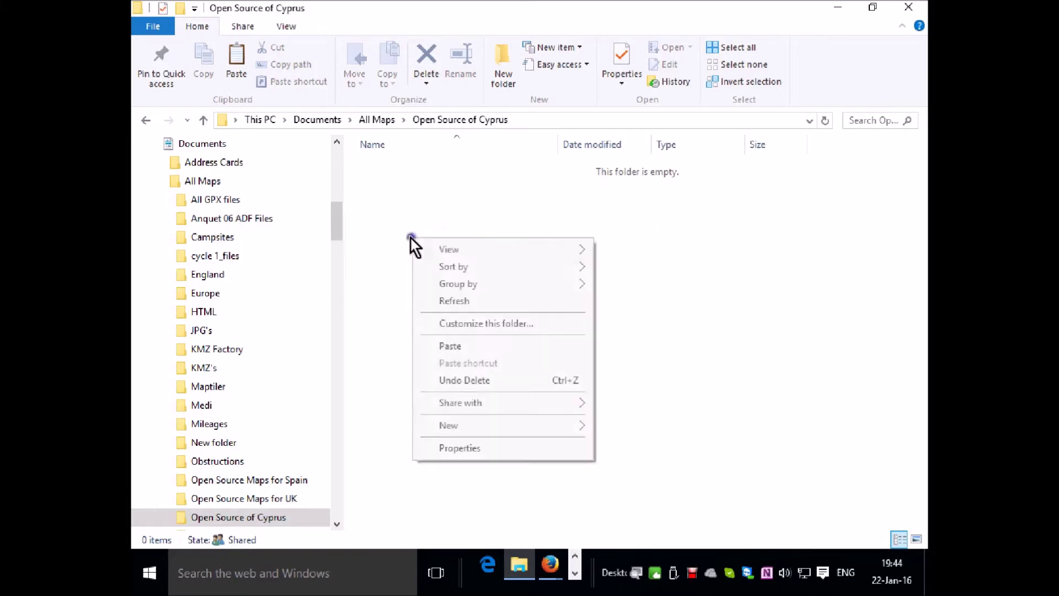
{"action": "left_click", "coordinate": [467, 349]}
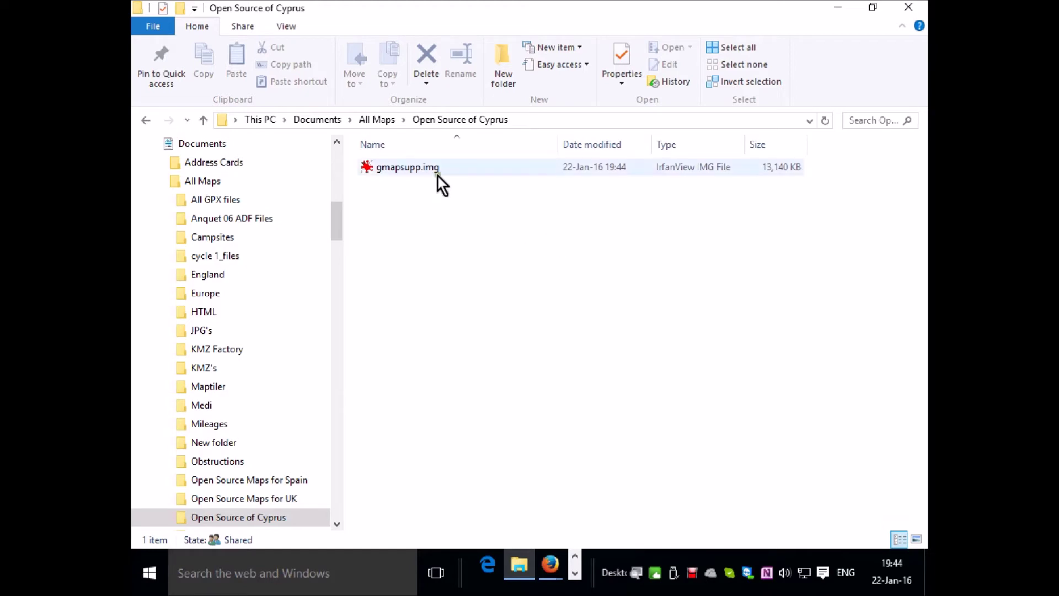
Step: Copy gmapsupp.img and open the Garmin microSD Card (I:) drive
{"action": "right_click", "coordinate": [424, 166]}
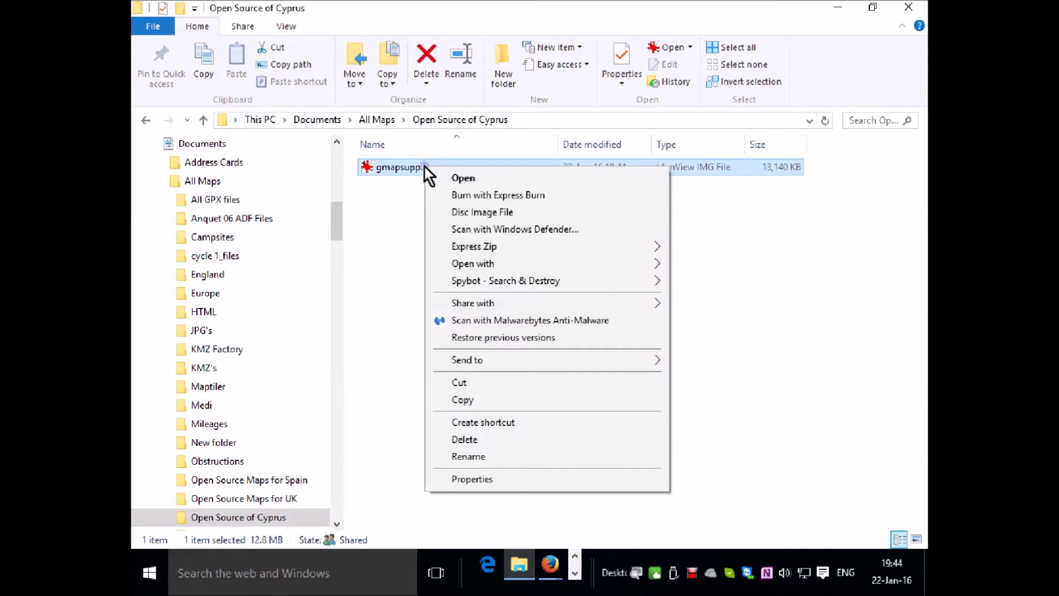
{"action": "left_click", "coordinate": [462, 399]}
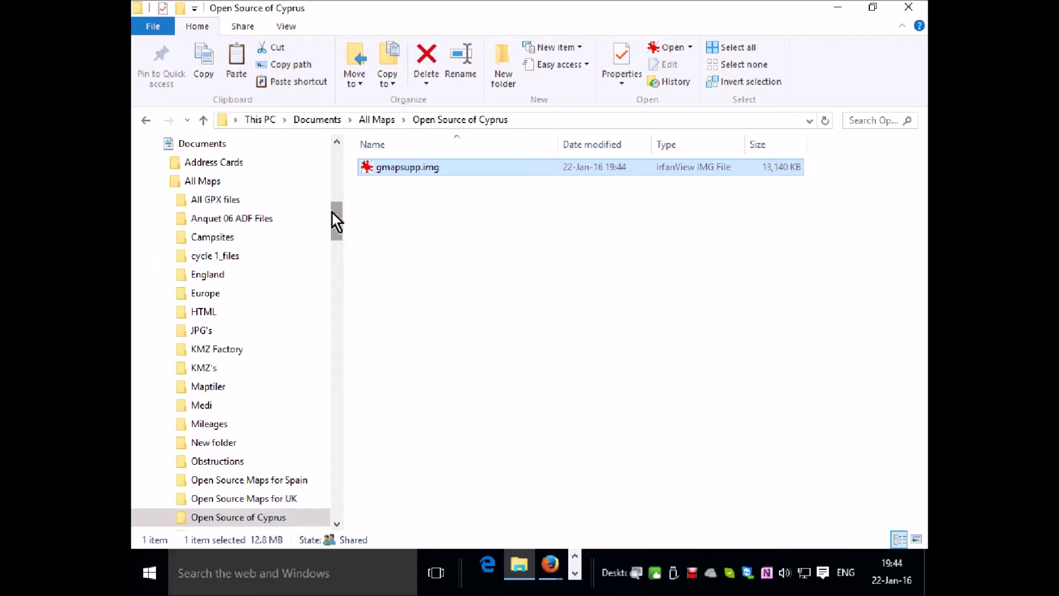
{"action": "left_click_drag", "start_coordinate": [332, 213], "coordinate": [326, 343]}
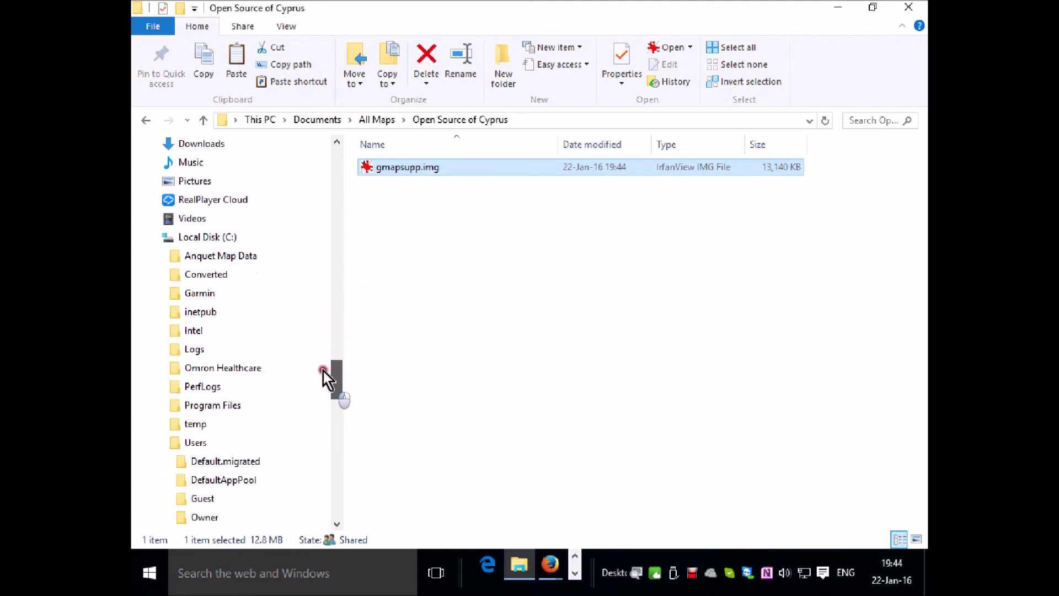
{"action": "left_click_drag", "start_coordinate": [323, 371], "coordinate": [312, 443]}
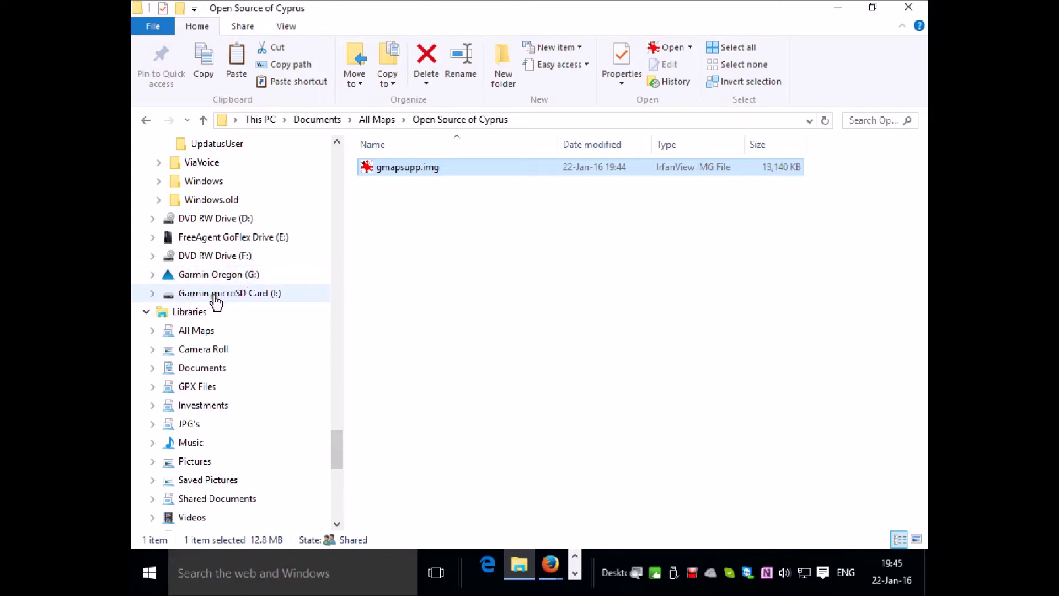
{"action": "left_click", "coordinate": [217, 295]}
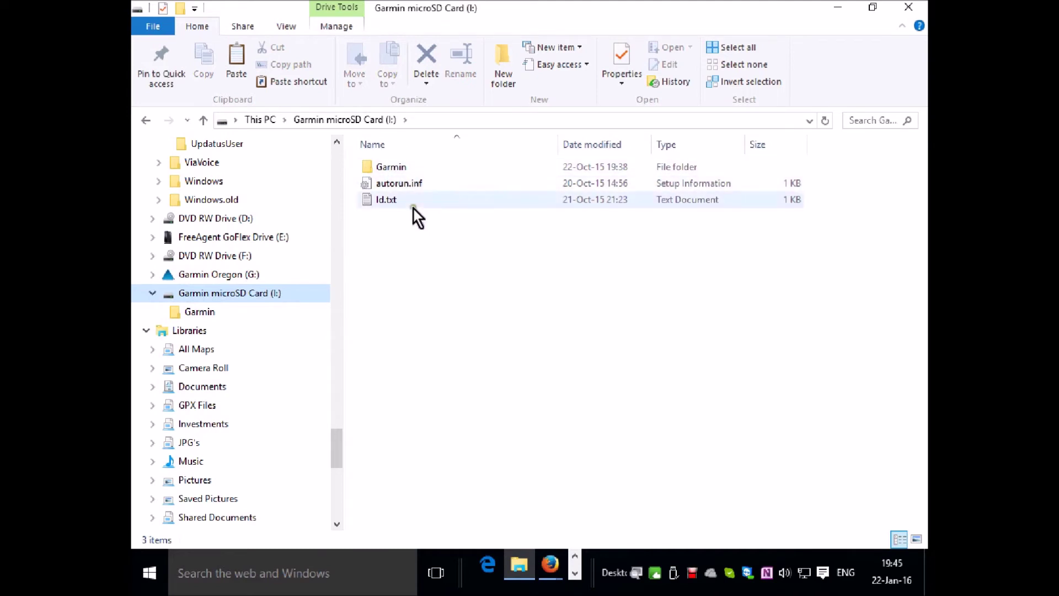
{"action": "mouse_move", "coordinate": [409, 164]}
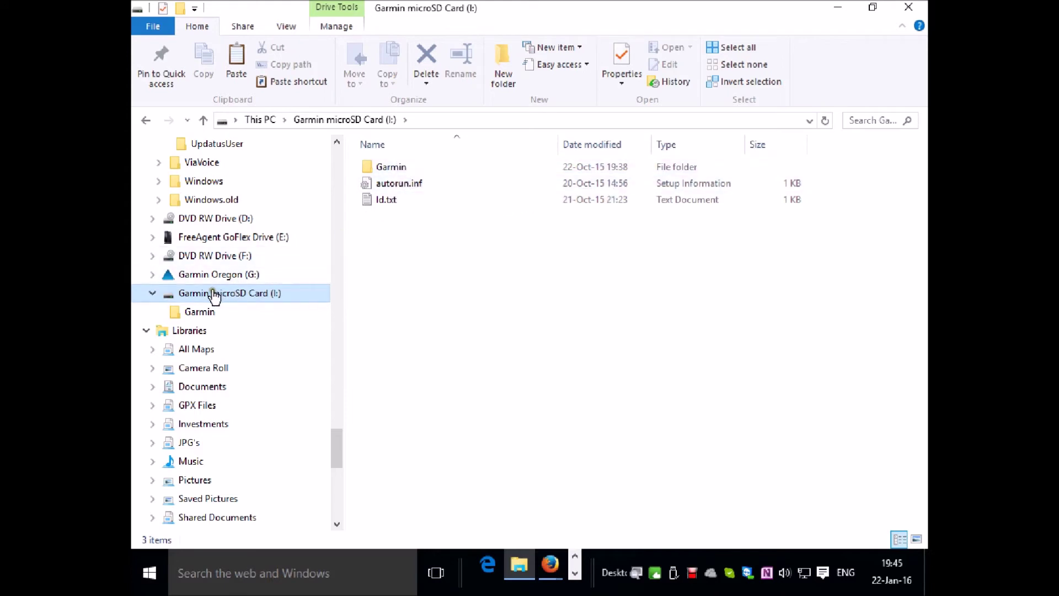
{"action": "right_click", "coordinate": [390, 257]}
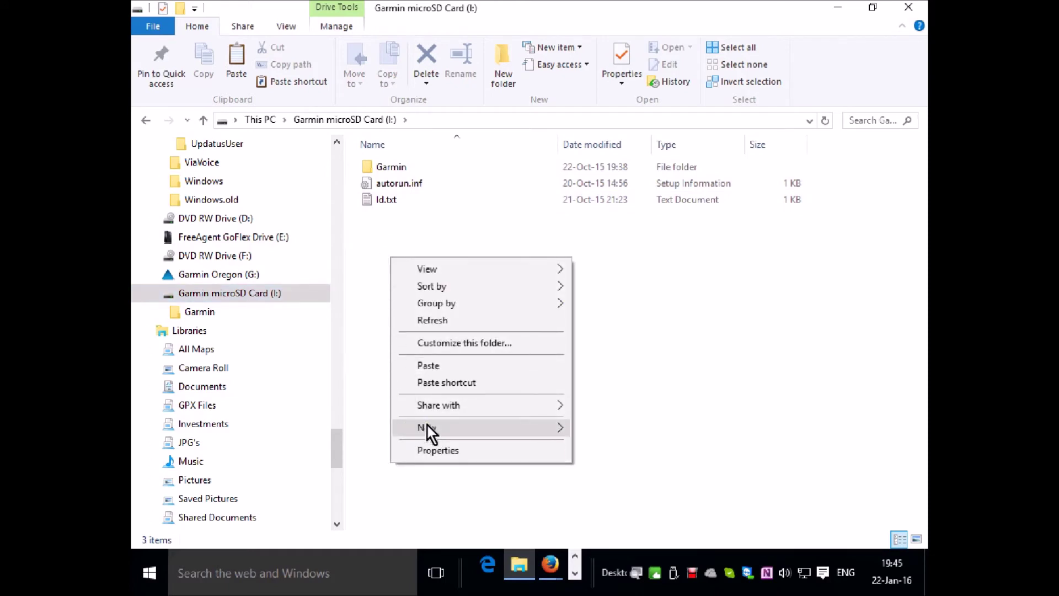
{"action": "mouse_move", "coordinate": [426, 425]}
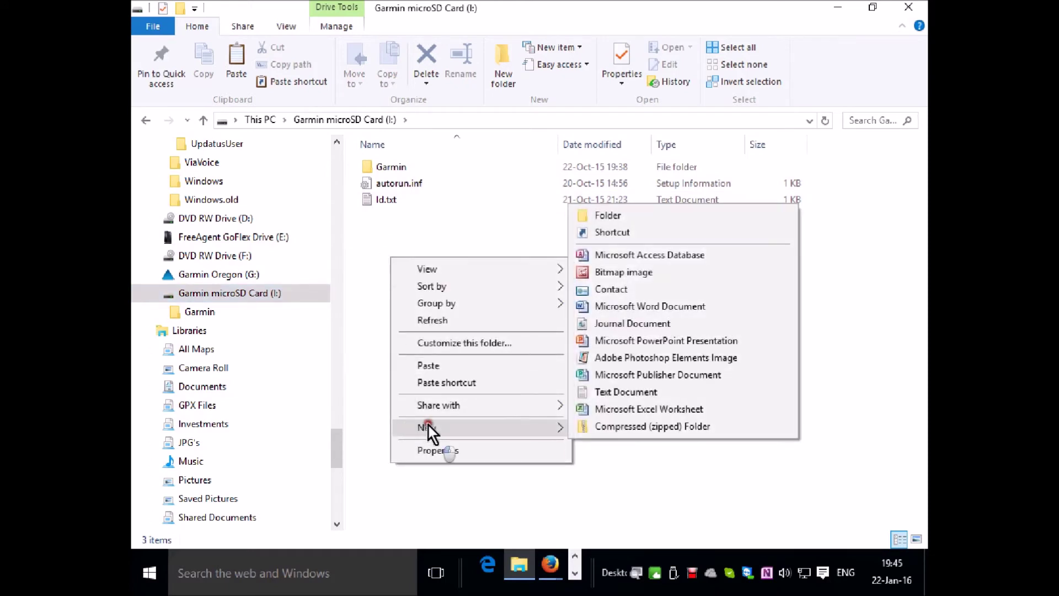
{"action": "left_click", "coordinate": [602, 216]}
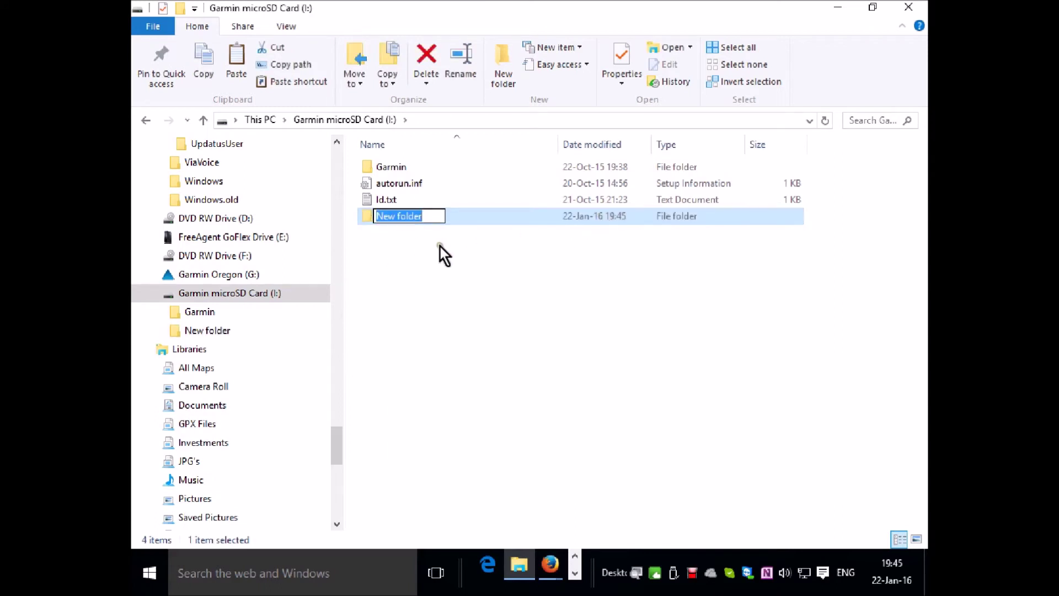
{"action": "key", "text": "Return"}
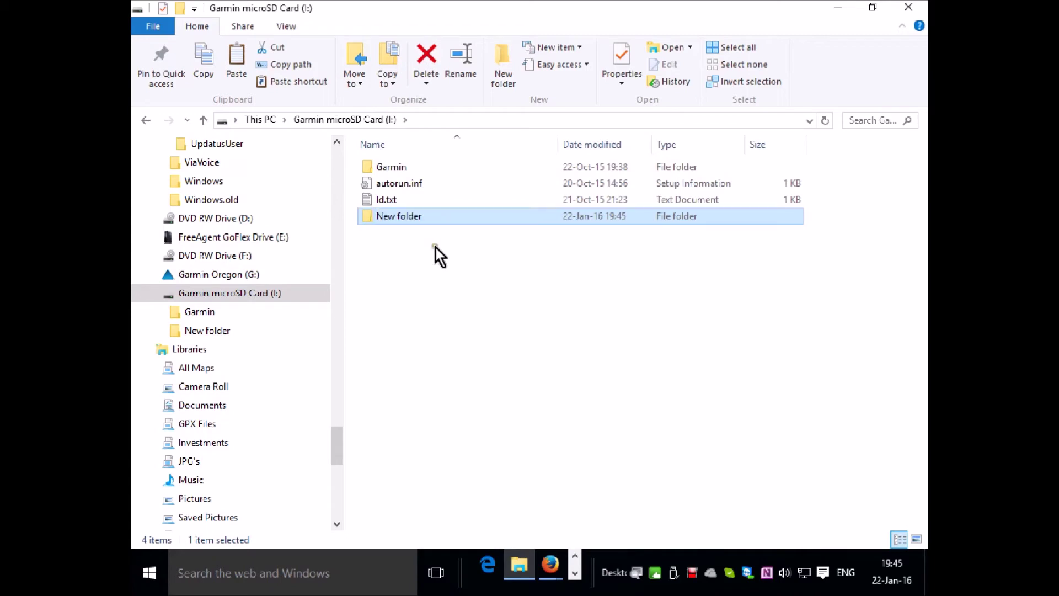
{"action": "right_click", "coordinate": [403, 217]}
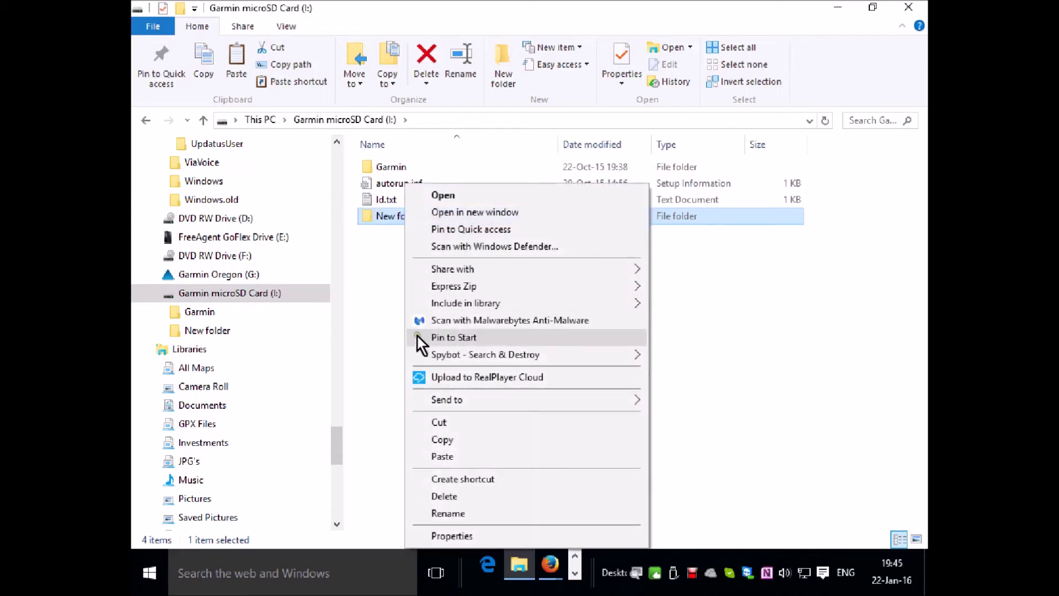
{"action": "left_click", "coordinate": [458, 496]}
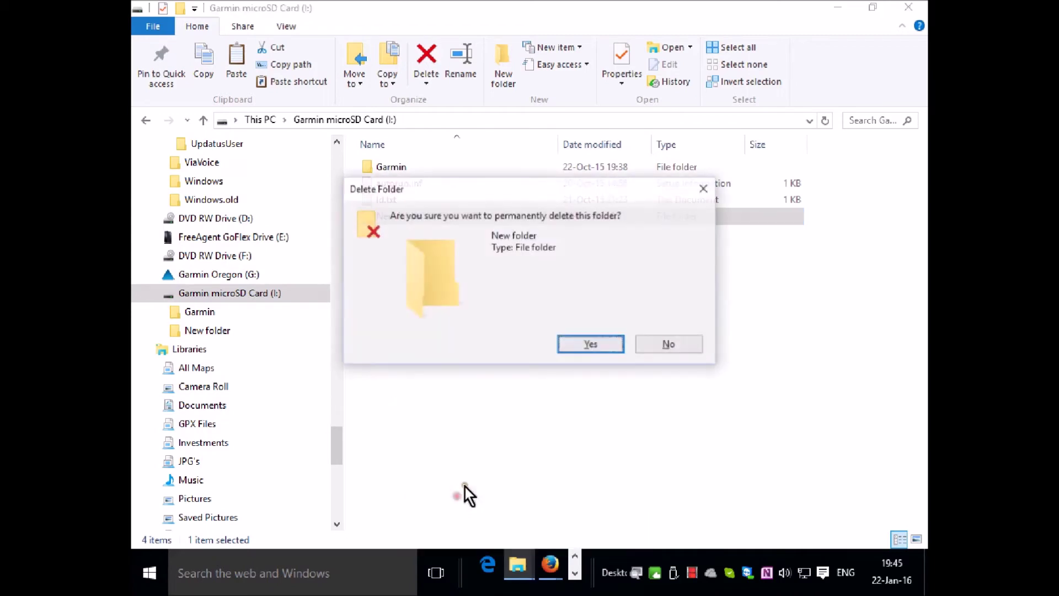
{"action": "left_click", "coordinate": [590, 346]}
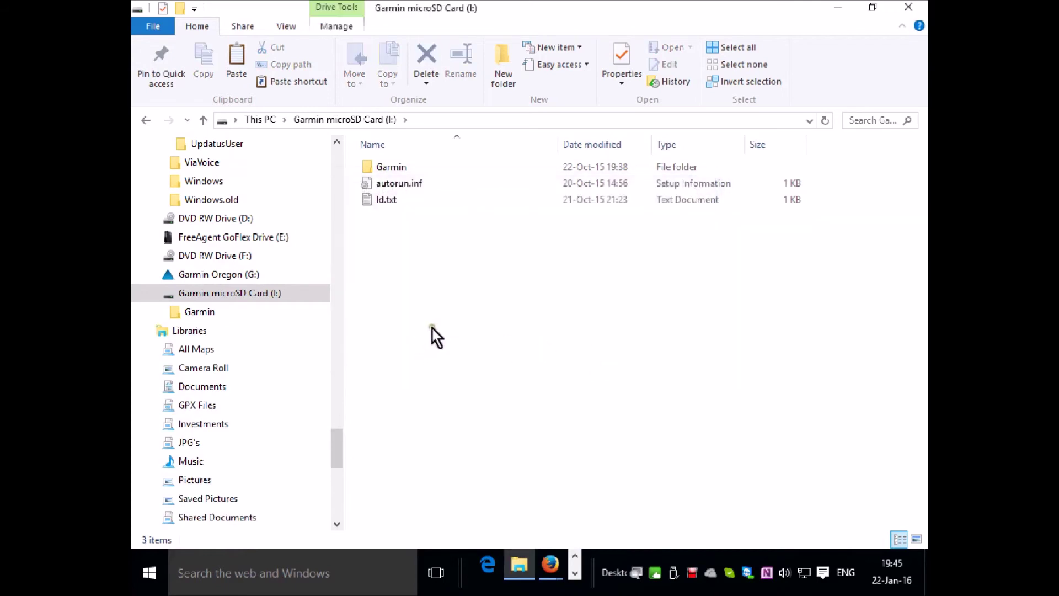
{"action": "double_click", "coordinate": [381, 165]}
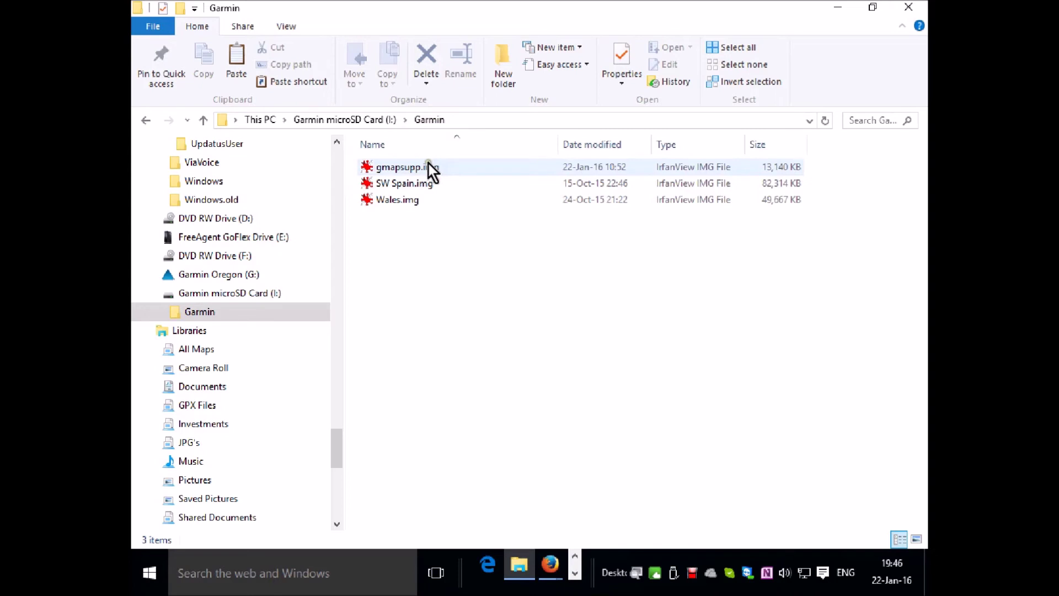
Step: Paste gmapsupp.img into the card's Garmin folder, replacing the older file
{"action": "right_click", "coordinate": [398, 257]}
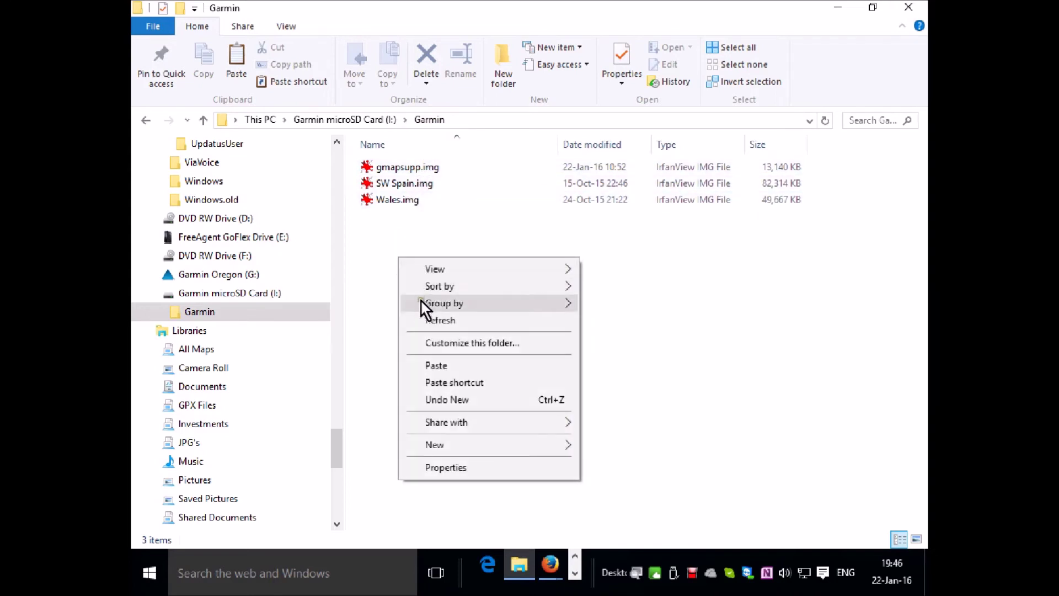
{"action": "left_click", "coordinate": [439, 367]}
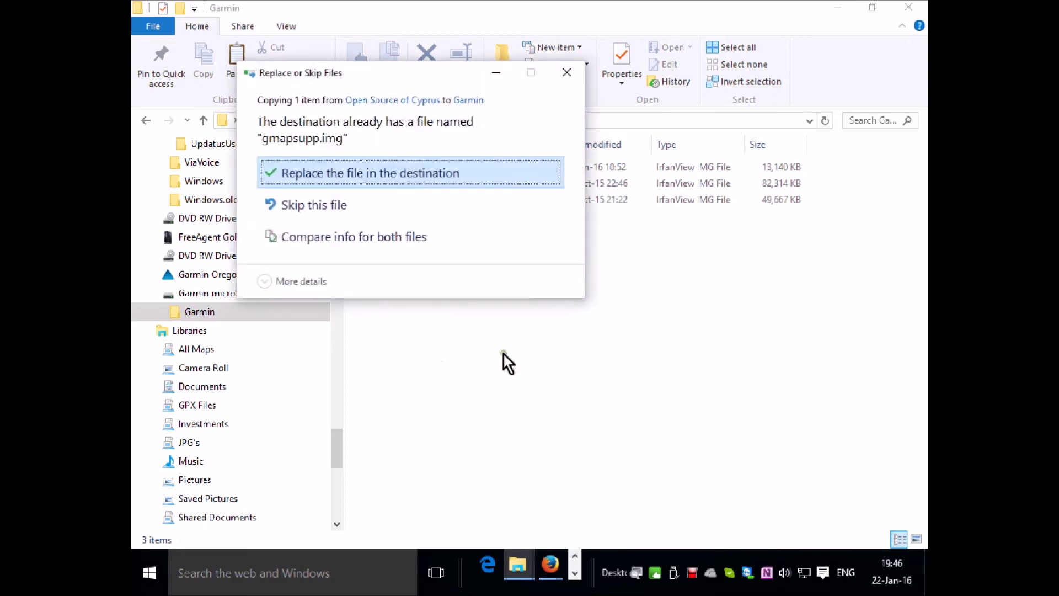
{"action": "left_click", "coordinate": [378, 174]}
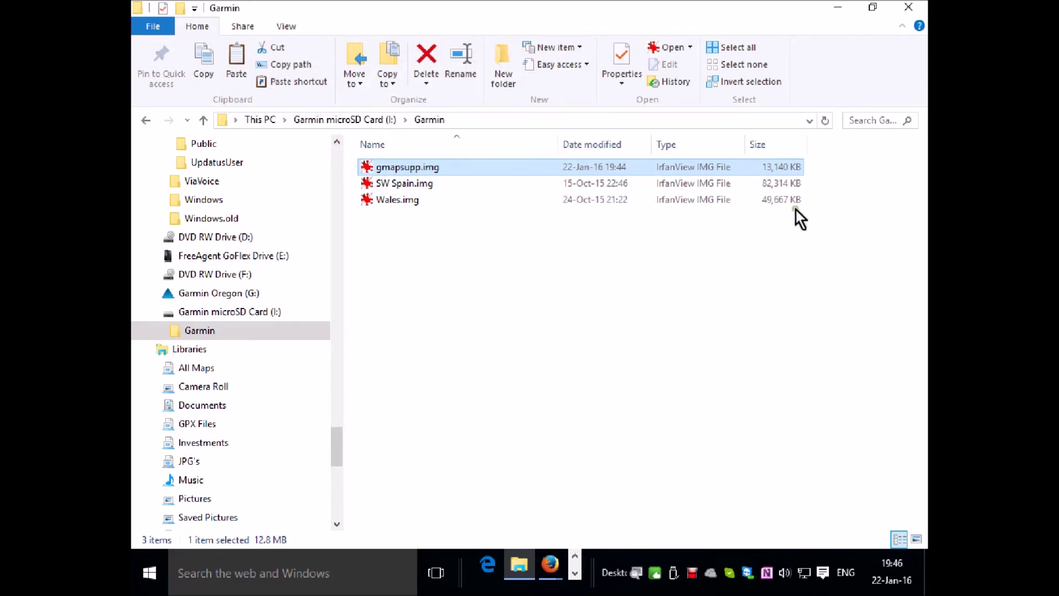
Step: Minimize File Explorer, clear Firefox's downloads list and close the Library window
{"action": "left_click", "coordinate": [837, 7]}
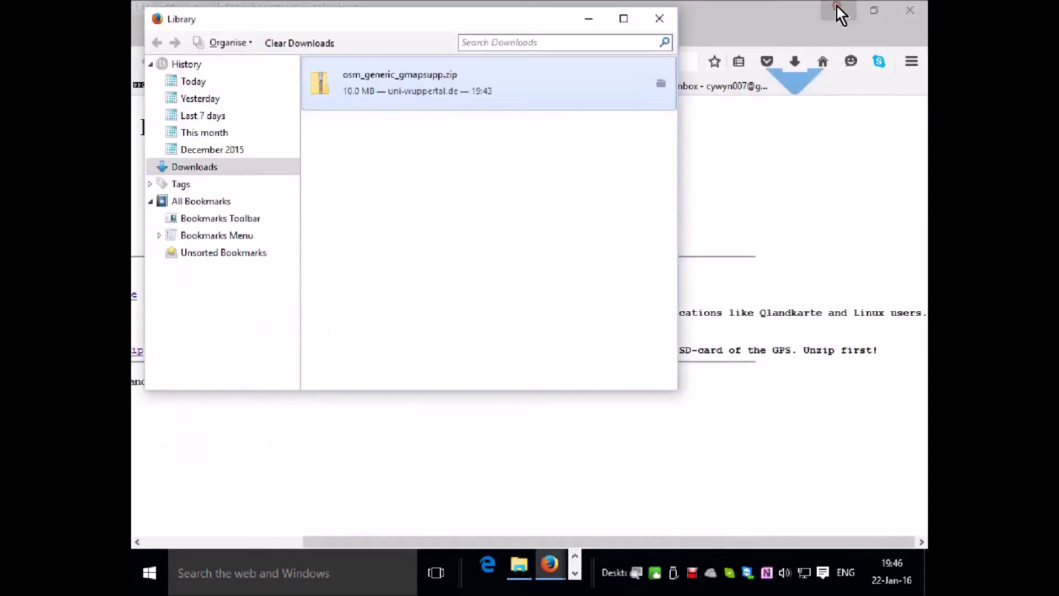
{"action": "left_click", "coordinate": [312, 44]}
{"action": "left_click", "coordinate": [661, 19]}
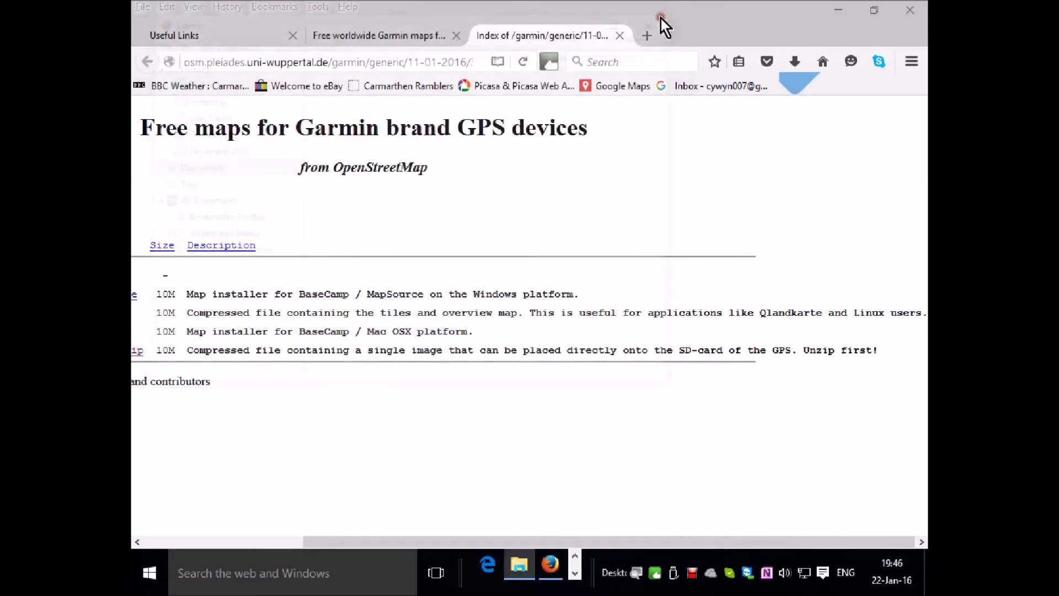
Step: Bring BaseCamp forward, zoom out, select Internal Storage and collapse the library panel beside the map
{"action": "left_click", "coordinate": [438, 574]}
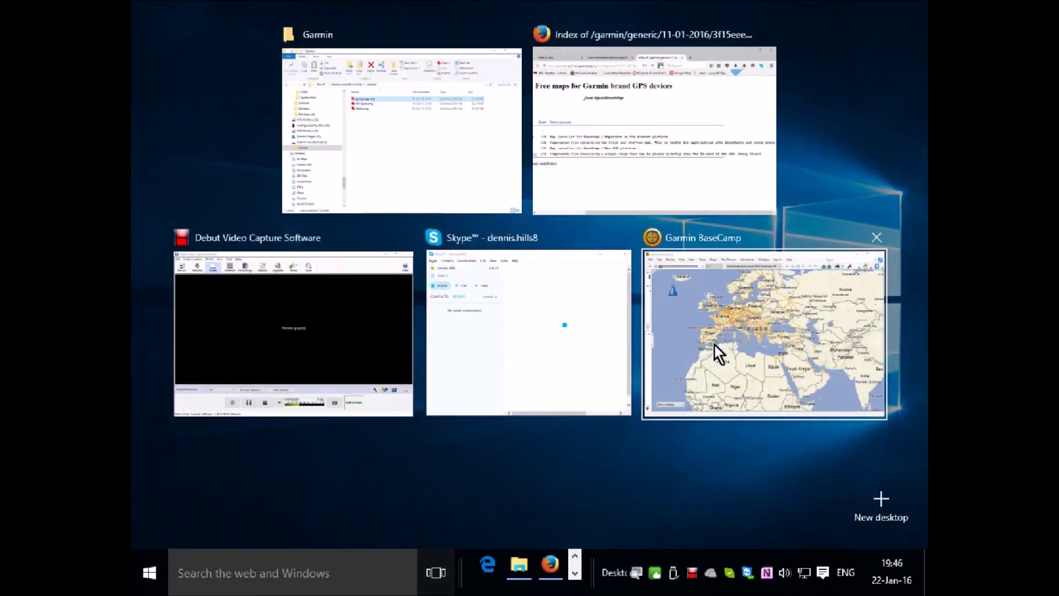
{"action": "left_click", "coordinate": [714, 345]}
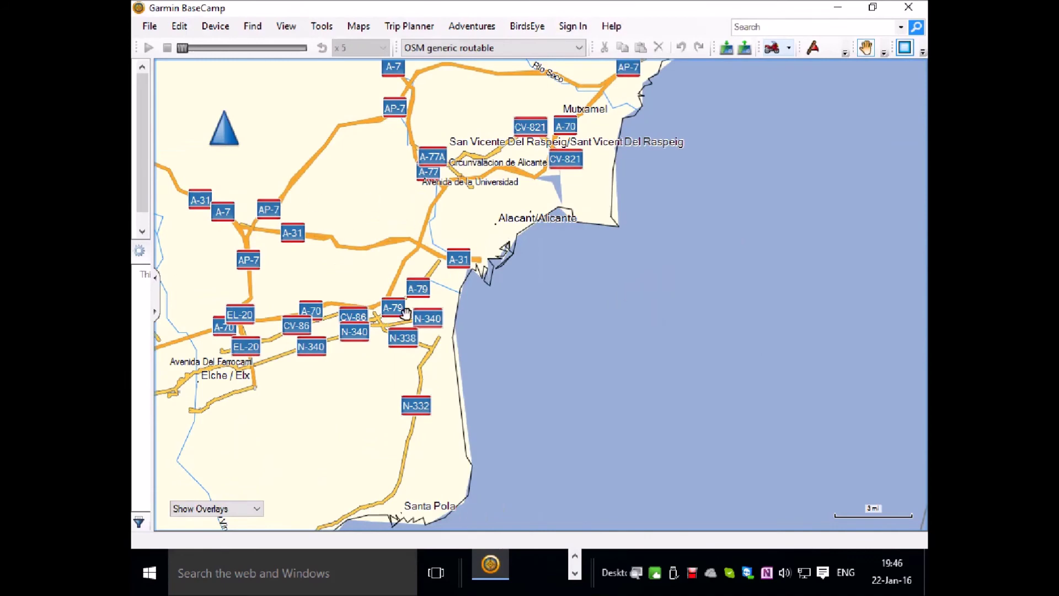
{"action": "scroll", "coordinate": [375, 238], "scroll_direction": "down", "scroll_amount": 5}
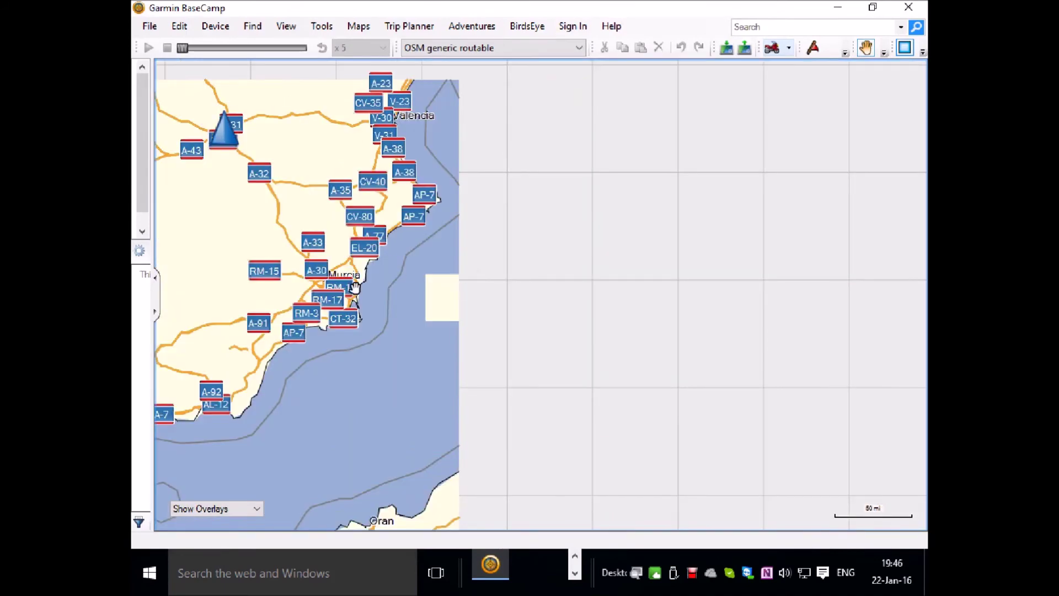
{"action": "scroll", "coordinate": [579, 338], "scroll_direction": "down", "scroll_amount": 3}
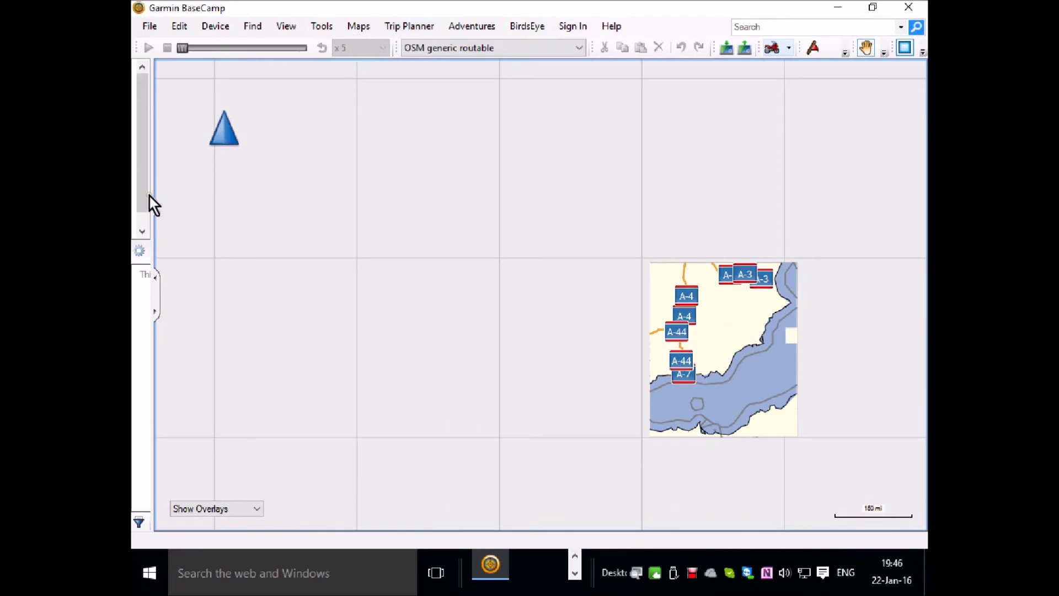
{"action": "left_click_drag", "start_coordinate": [149, 194], "coordinate": [293, 200]}
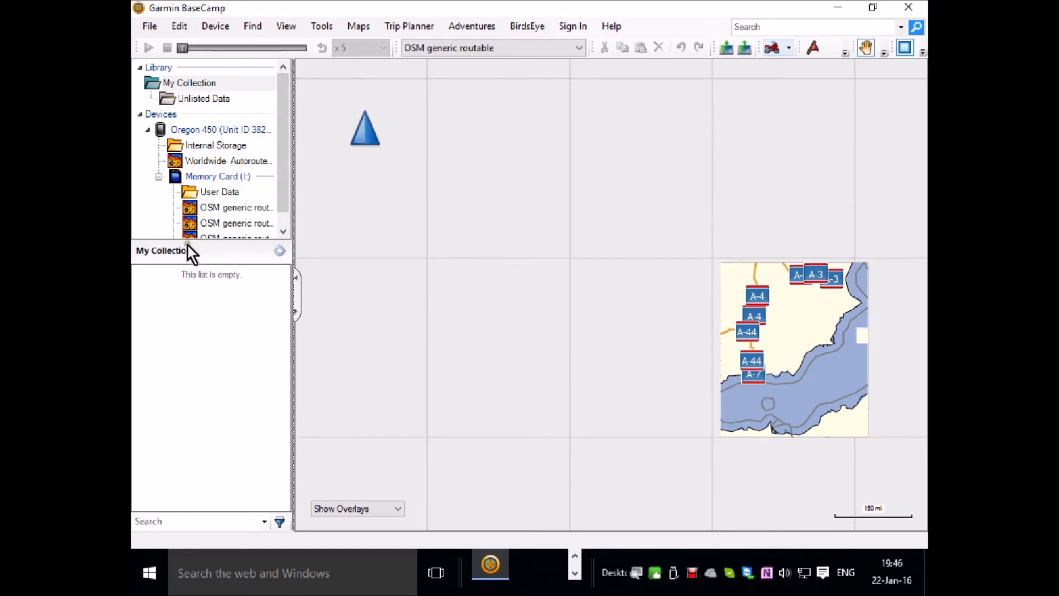
{"action": "left_click_drag", "start_coordinate": [188, 241], "coordinate": [187, 337]}
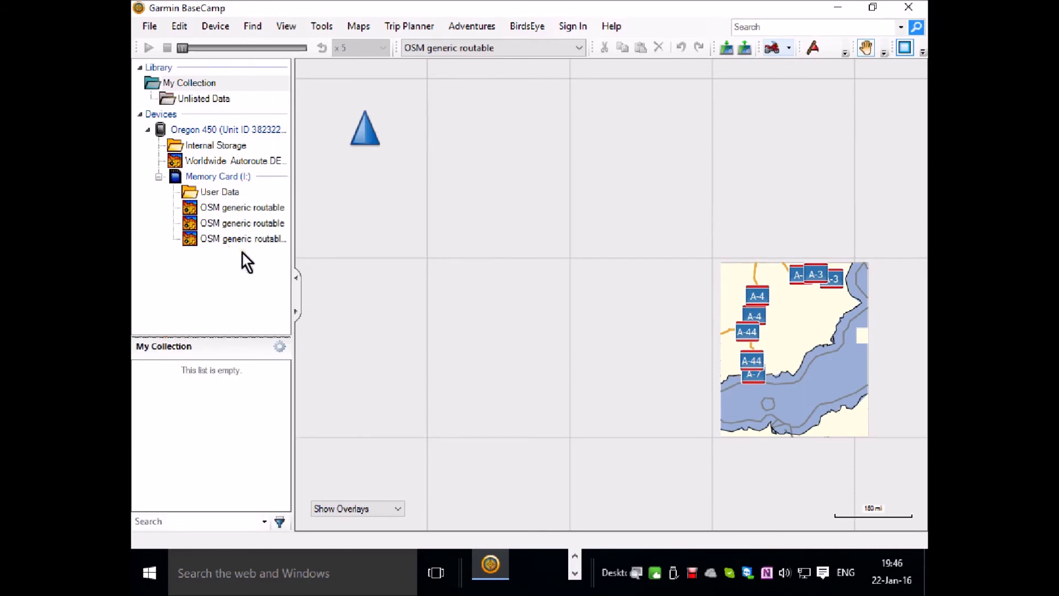
{"action": "left_click", "coordinate": [215, 146]}
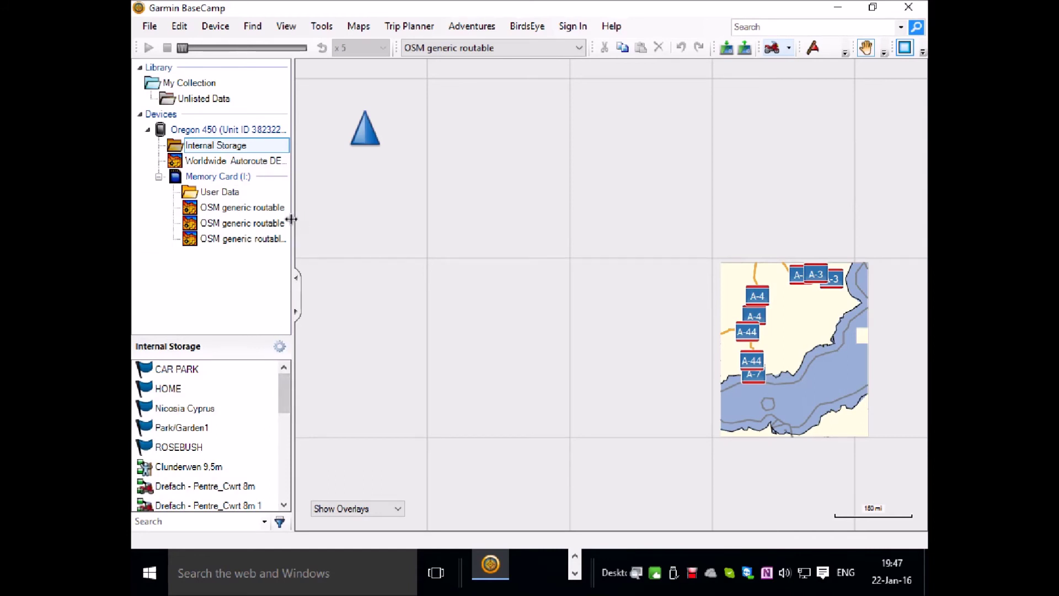
{"action": "left_click_drag", "start_coordinate": [291, 220], "coordinate": [148, 233]}
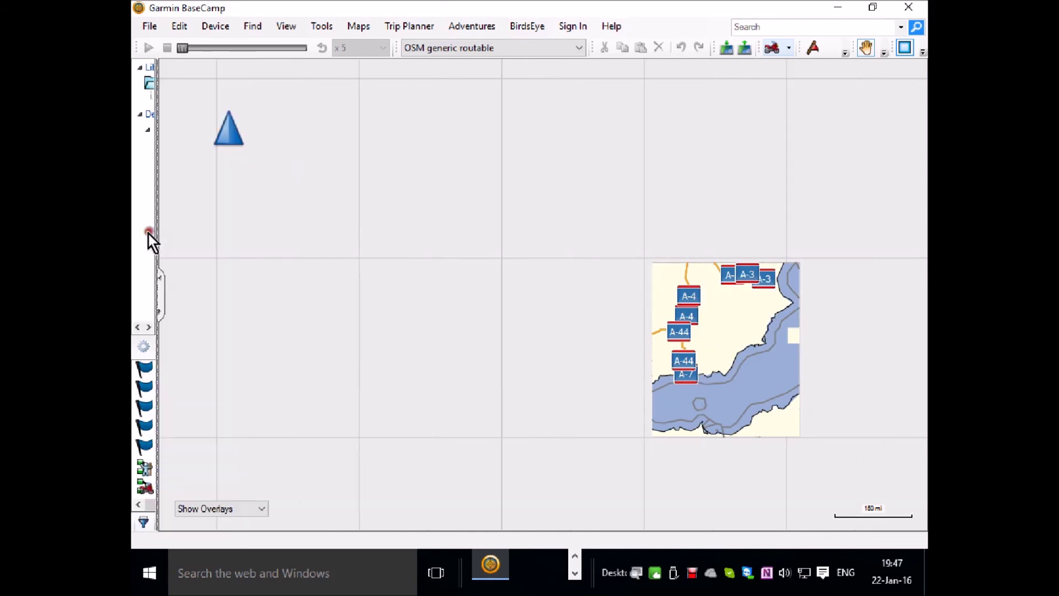
Step: Make Worldwide Autoroute DEM Basemap the active map, answering No to the duplicate-map prompt
{"action": "left_click", "coordinate": [358, 26]}
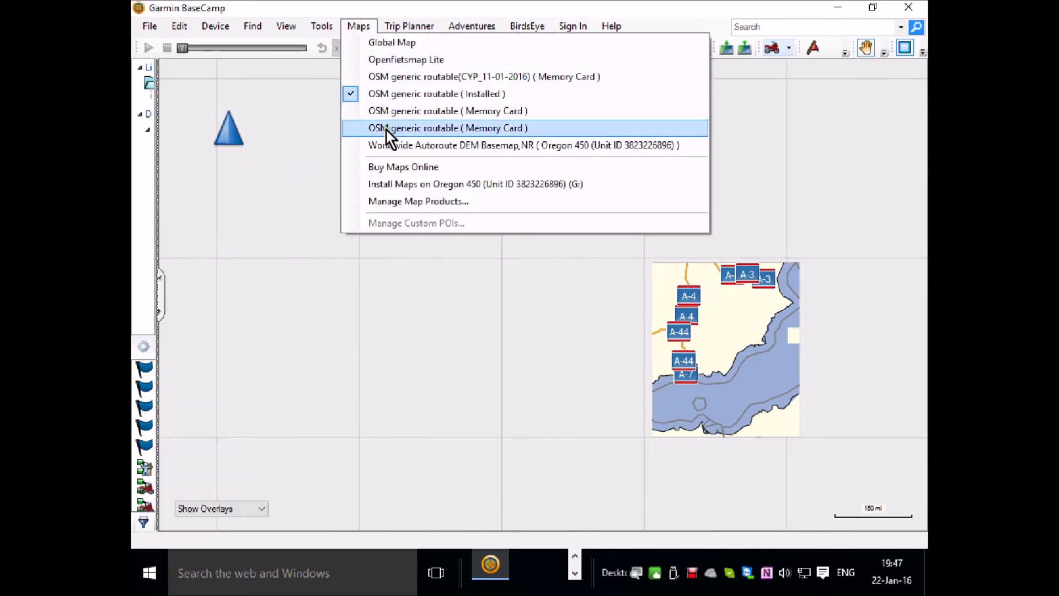
{"action": "left_click", "coordinate": [439, 145]}
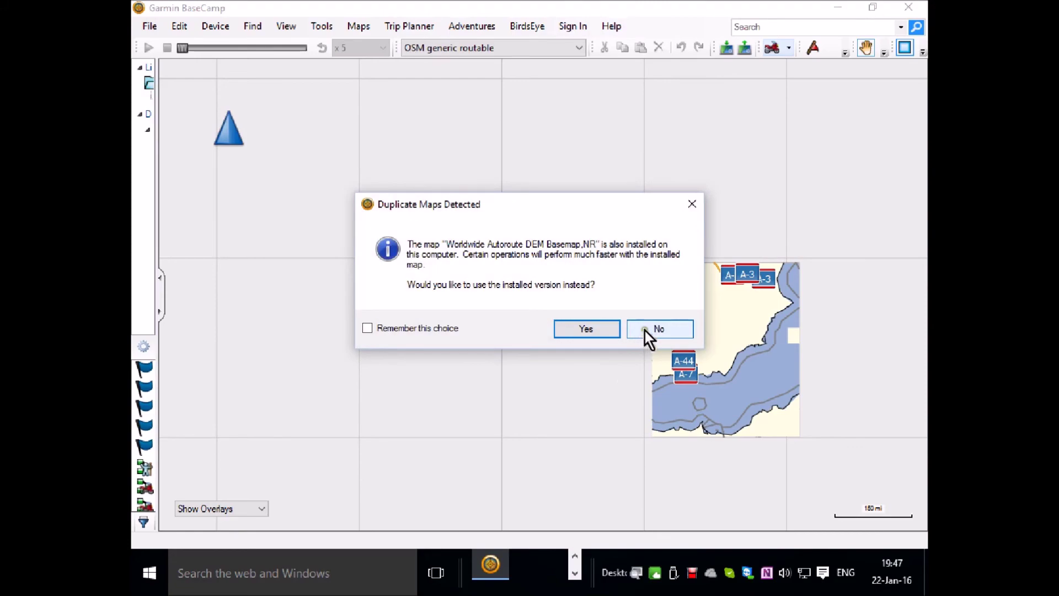
{"action": "left_click", "coordinate": [650, 330]}
Step: Pan the map across Europe to the eastern Mediterranean and zoom in on Cyprus
{"action": "scroll", "coordinate": [665, 274], "scroll_direction": "down", "scroll_amount": 2}
{"action": "left_click_drag", "start_coordinate": [665, 273], "coordinate": [537, 280]}
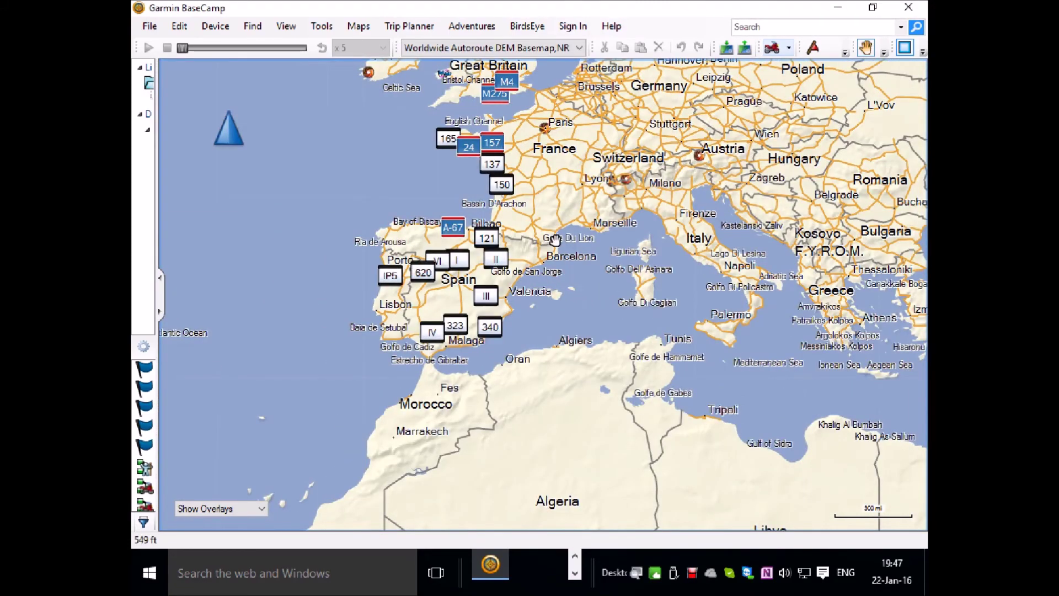
{"action": "left_click_drag", "start_coordinate": [555, 240], "coordinate": [485, 337]}
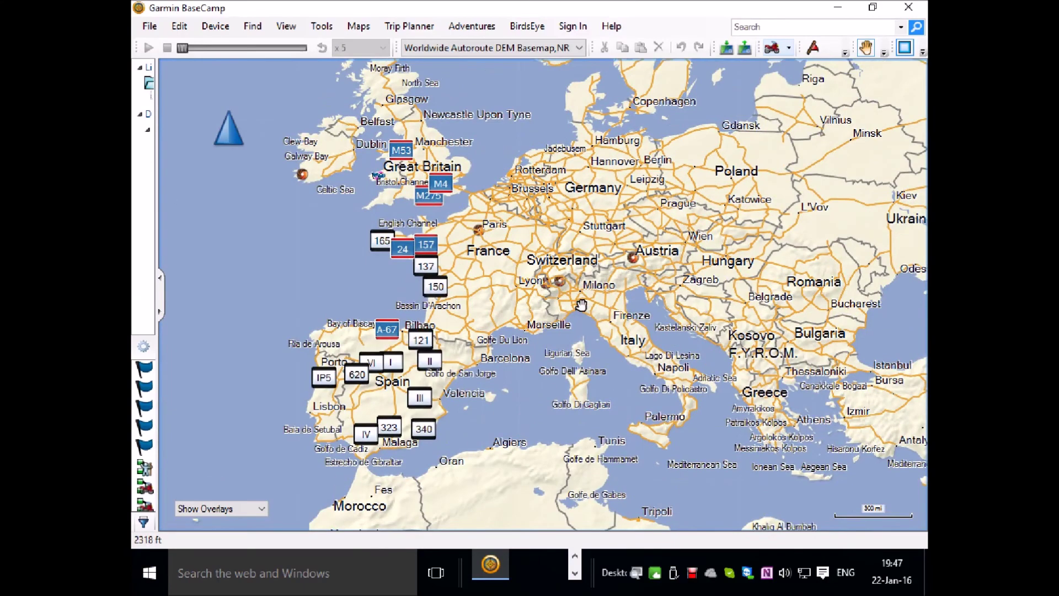
{"action": "left_click_drag", "start_coordinate": [654, 348], "coordinate": [511, 119]}
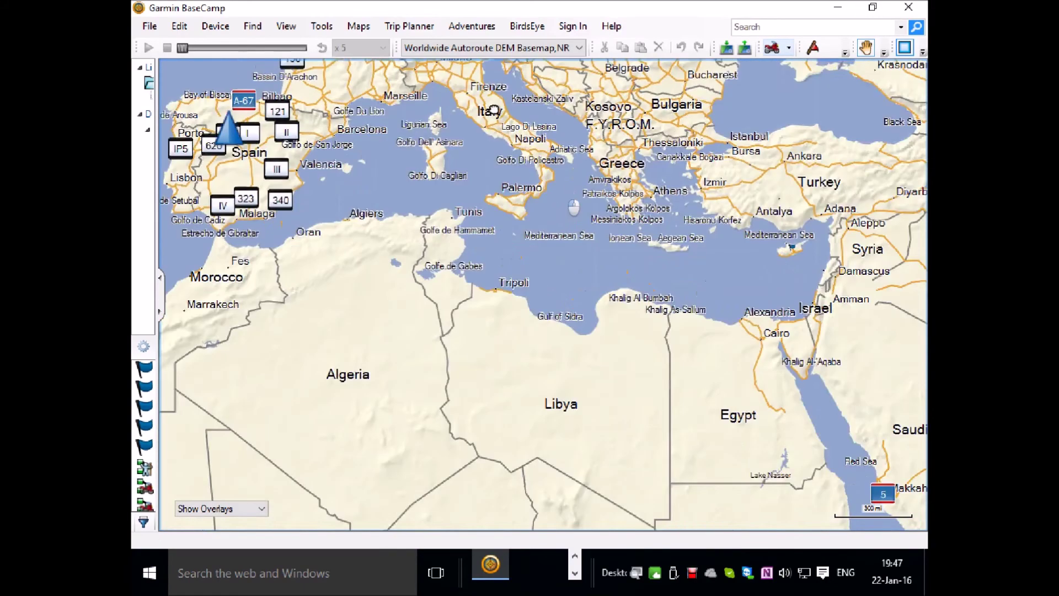
{"action": "left_click_drag", "start_coordinate": [695, 283], "coordinate": [433, 300]}
{"action": "scroll", "coordinate": [558, 275], "scroll_direction": "up", "scroll_amount": 3}
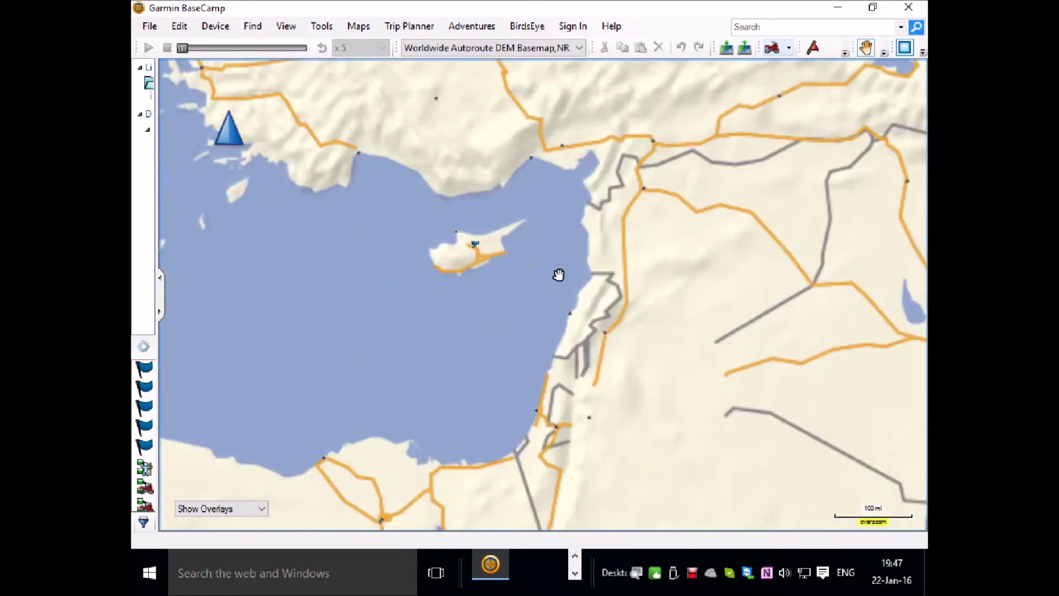
{"action": "scroll", "coordinate": [555, 274], "scroll_direction": "up", "scroll_amount": 5}
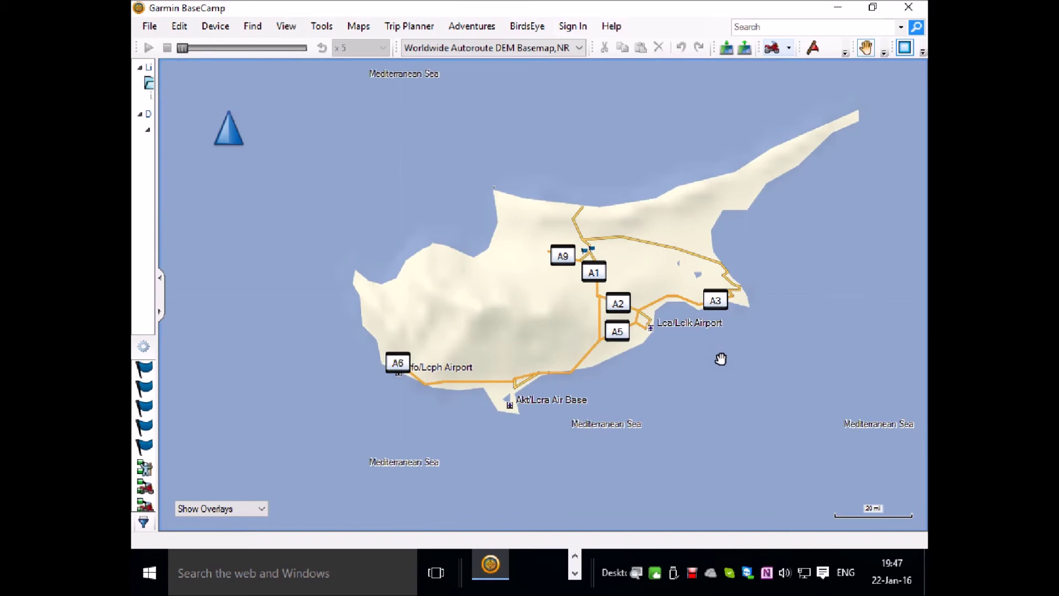
{"action": "scroll", "coordinate": [654, 320], "scroll_direction": "up", "scroll_amount": 1}
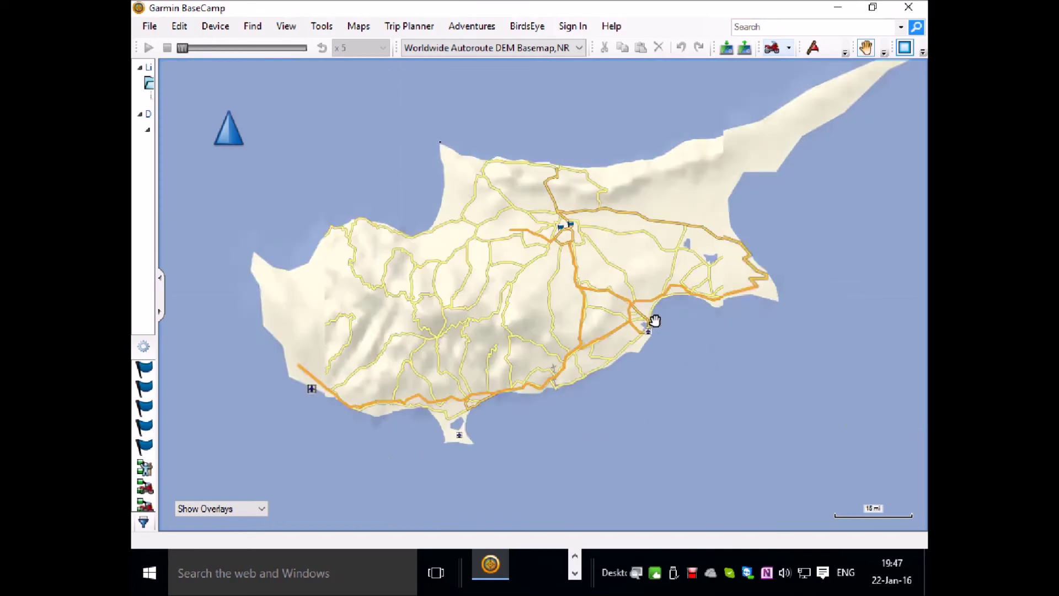
{"action": "scroll", "coordinate": [654, 320], "scroll_direction": "up", "scroll_amount": 2}
Step: Center the view on central Cyprus, showing the A1, A2, A5, A9 roads and Larnaca airport
{"action": "left_click_drag", "start_coordinate": [508, 274], "coordinate": [680, 350]}
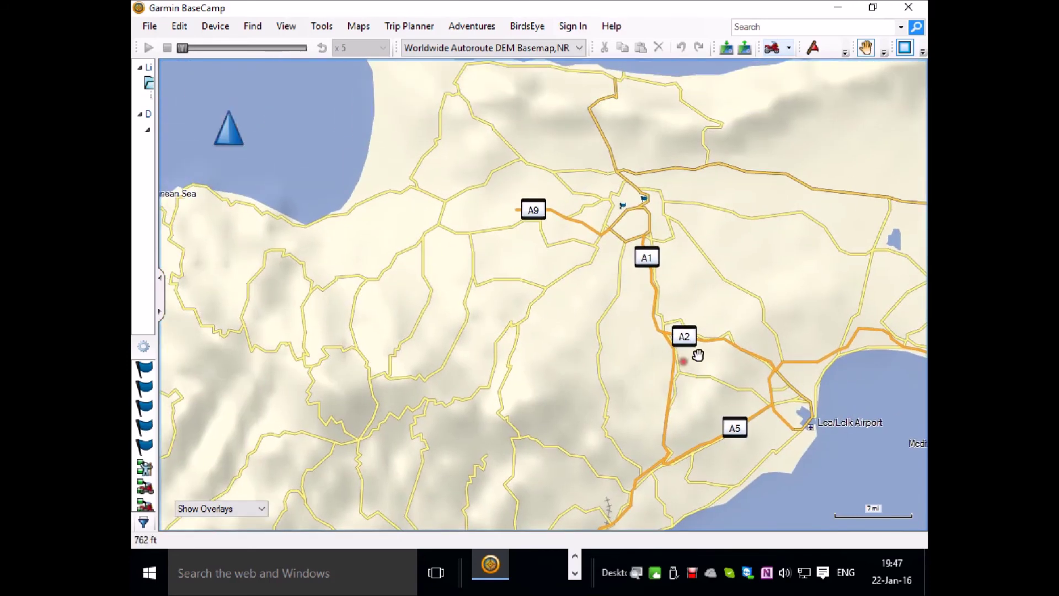
{"action": "scroll", "coordinate": [697, 355], "scroll_direction": "down", "scroll_amount": 1}
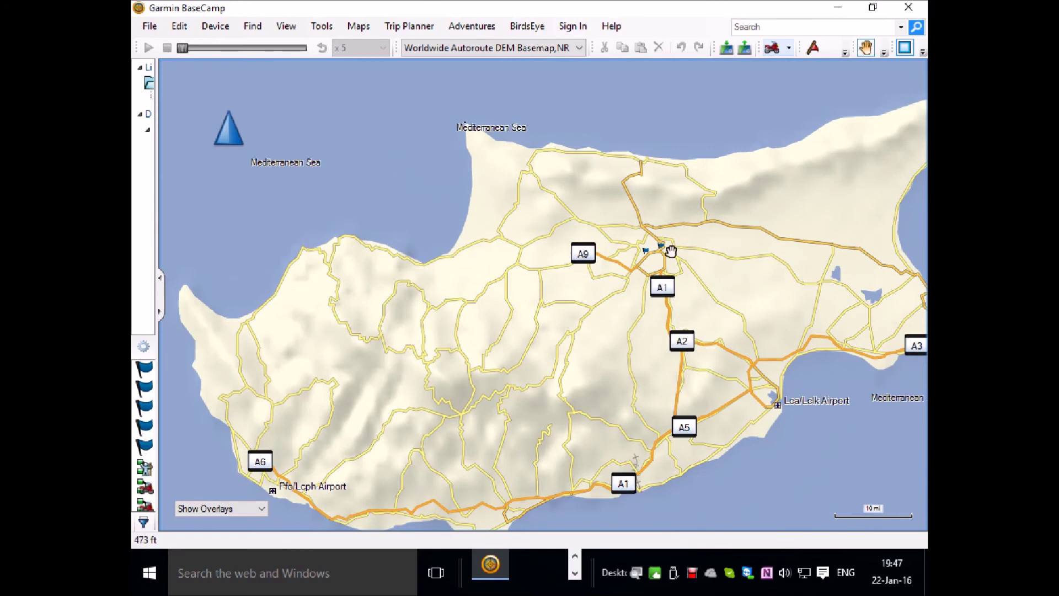
{"action": "left_click_drag", "start_coordinate": [598, 296], "coordinate": [510, 279]}
{"action": "scroll", "coordinate": [583, 251], "scroll_direction": "up", "scroll_amount": 1}
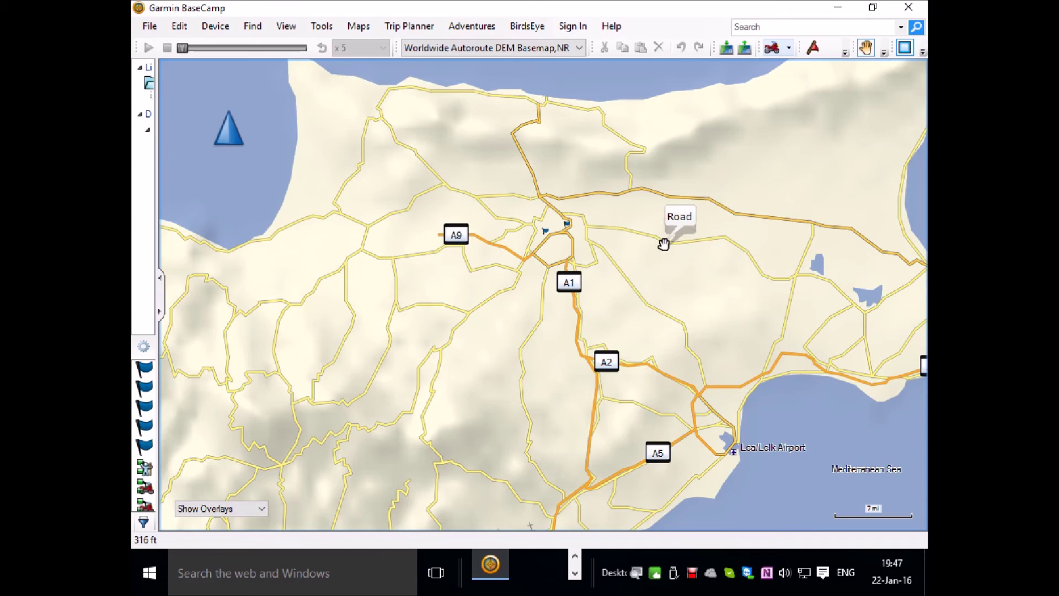
{"action": "left_click", "coordinate": [364, 28]}
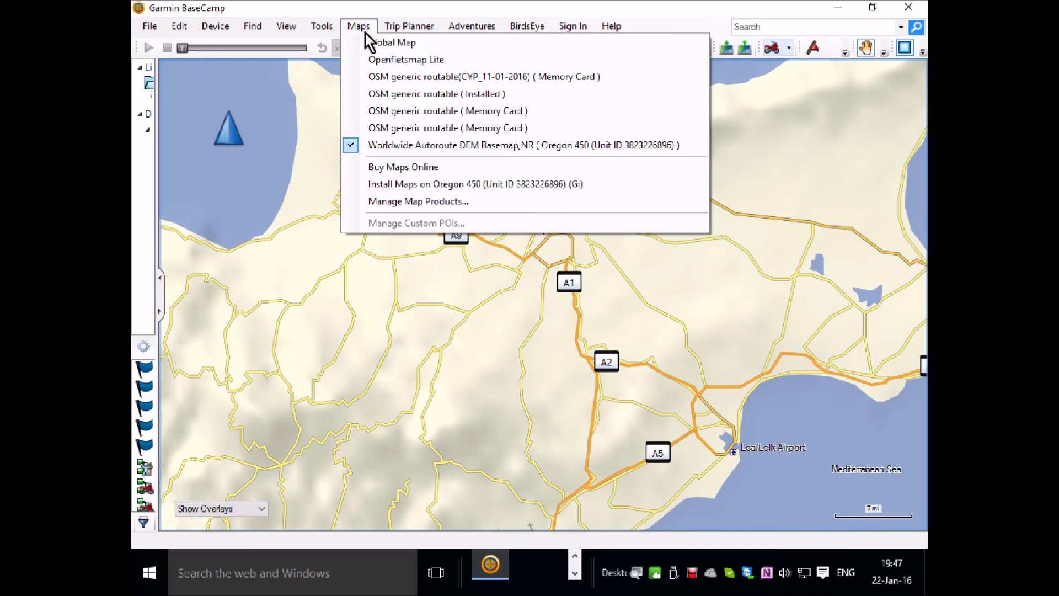
Step: Activate OSM generic routable (CYP_11-01-2016) from the memory card, declining the duplicate, and zoom in
{"action": "left_click", "coordinate": [424, 76]}
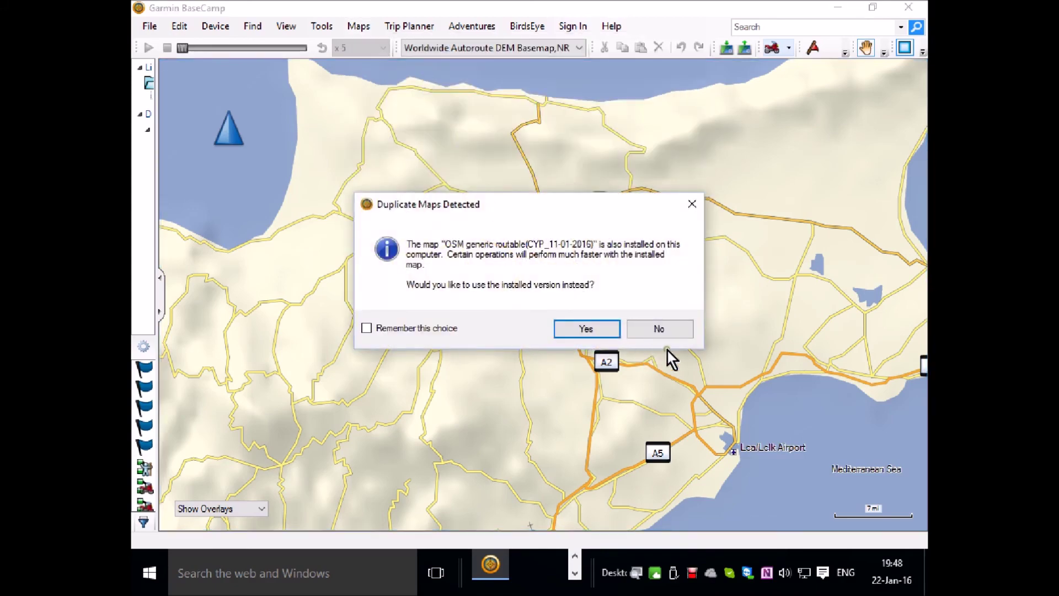
{"action": "left_click", "coordinate": [657, 329]}
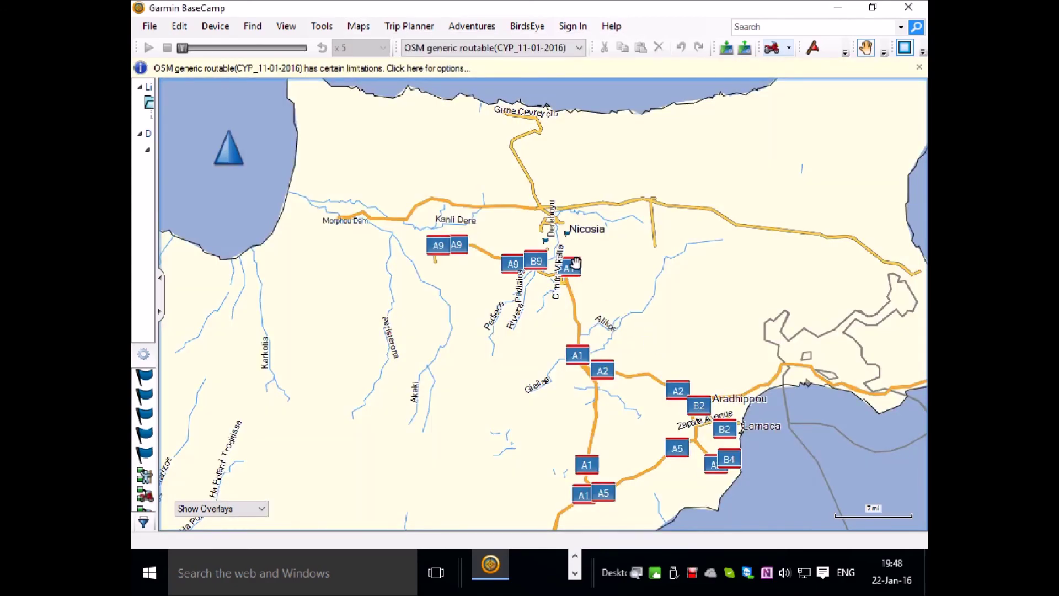
{"action": "scroll", "coordinate": [565, 232], "scroll_direction": "up", "scroll_amount": 2}
{"action": "scroll", "coordinate": [565, 231], "scroll_direction": "up", "scroll_amount": 3}
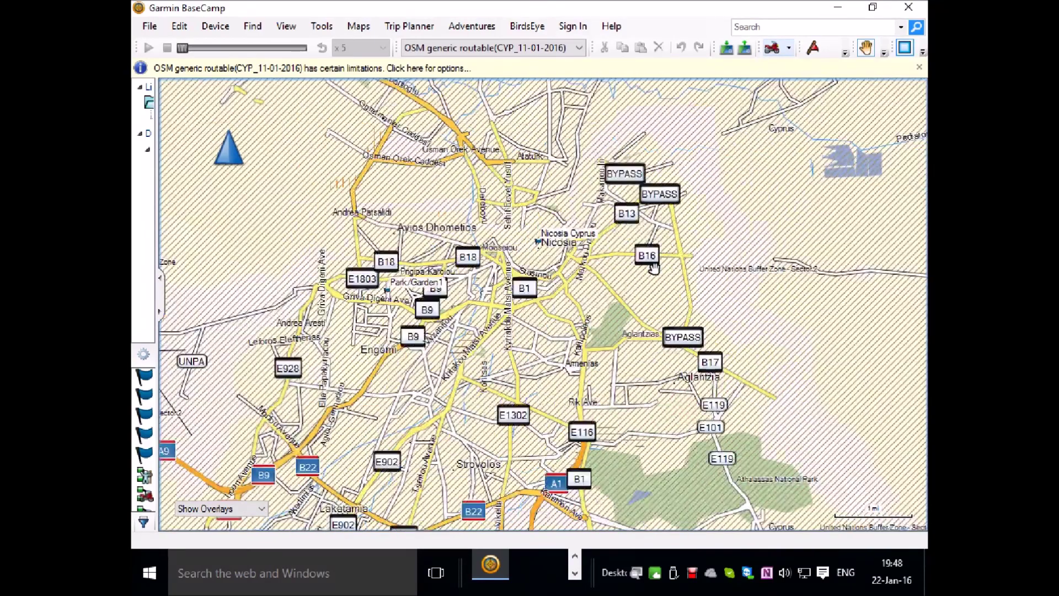
{"action": "scroll", "coordinate": [654, 268], "scroll_direction": "up", "scroll_amount": 1}
{"action": "scroll", "coordinate": [655, 268], "scroll_direction": "up", "scroll_amount": 3}
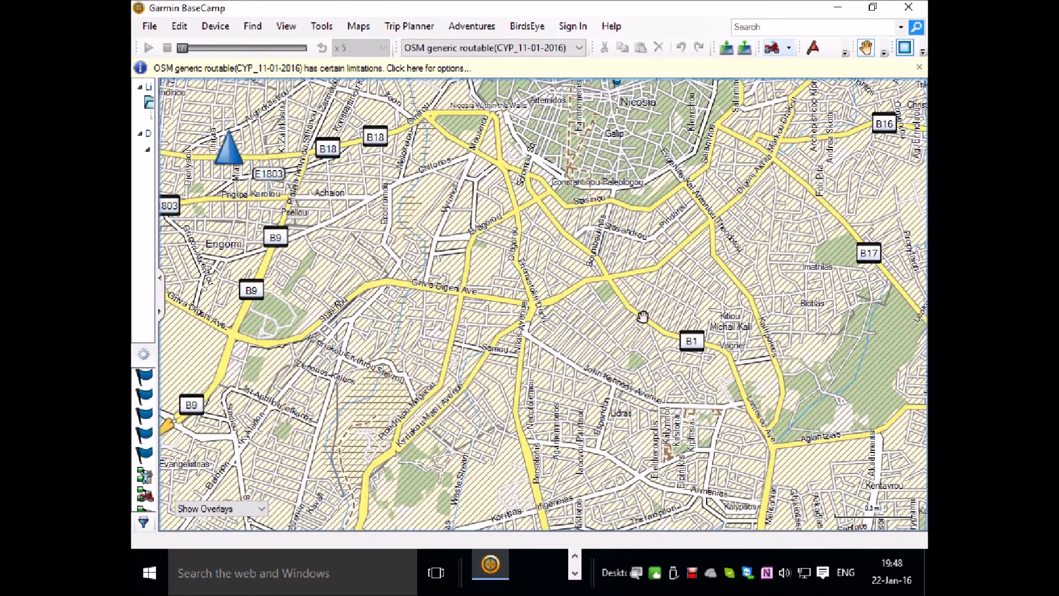
Step: Pan and zoom across central Nicosia to show its named streets and the B1, B9, B18 roads
{"action": "left_click_drag", "start_coordinate": [585, 260], "coordinate": [741, 280]}
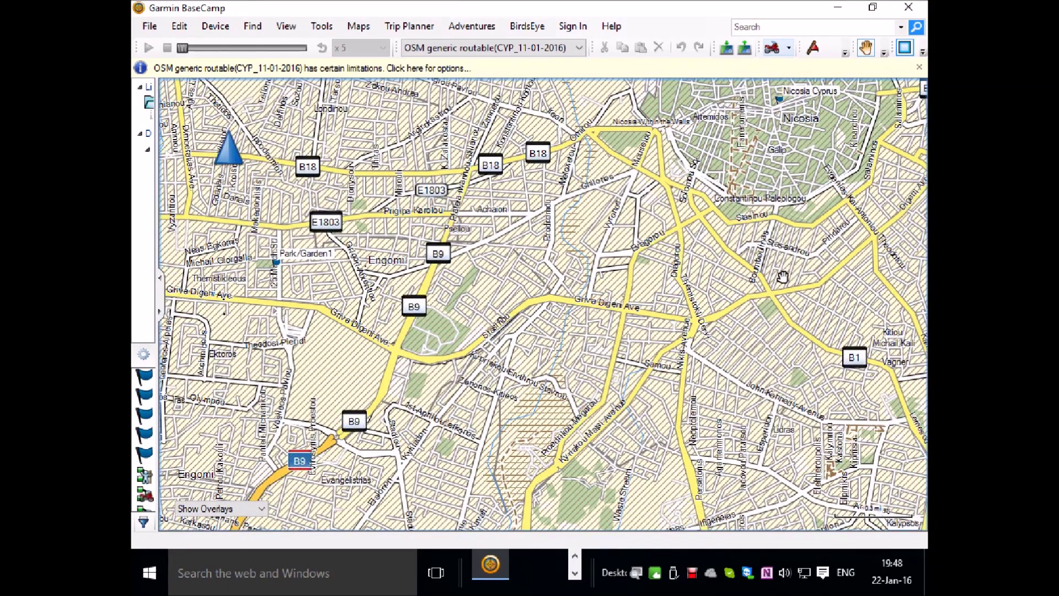
{"action": "scroll", "coordinate": [739, 293], "scroll_direction": "up", "scroll_amount": 1}
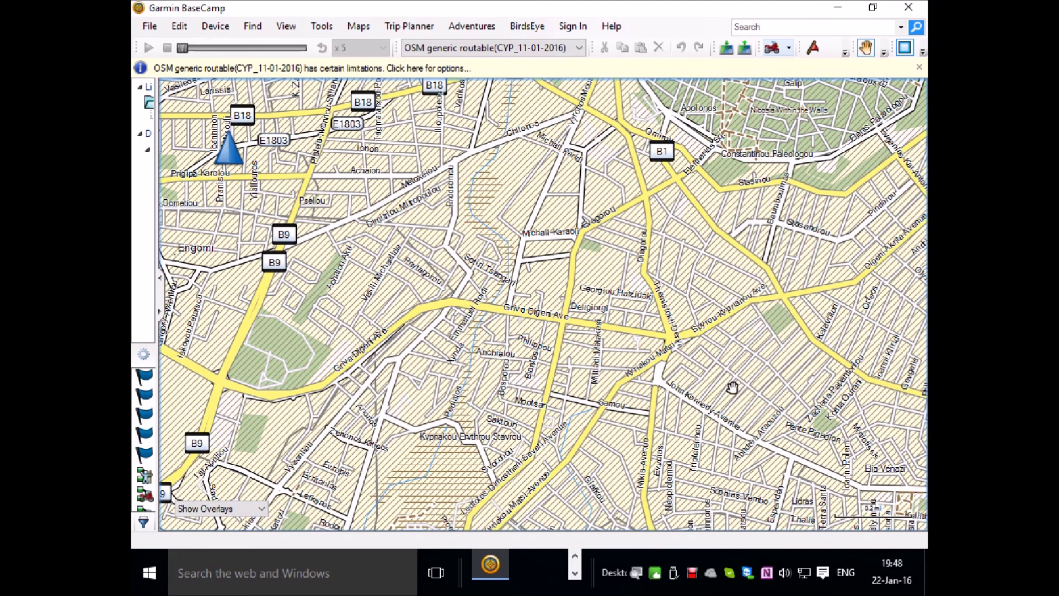
{"action": "mouse_move", "coordinate": [786, 341]}
{"action": "scroll", "coordinate": [774, 309], "scroll_direction": "down", "scroll_amount": 1}
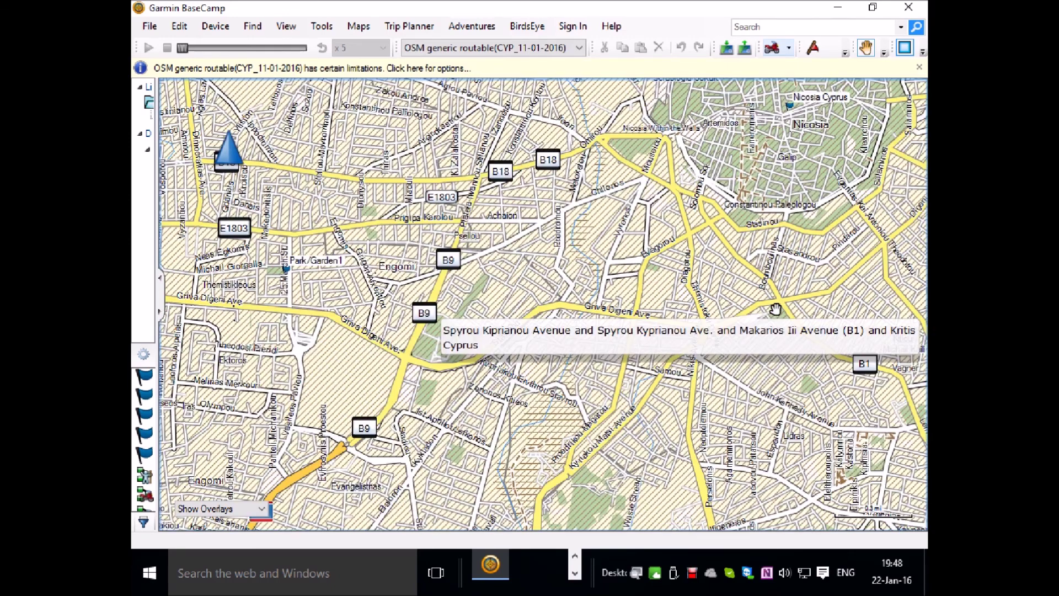